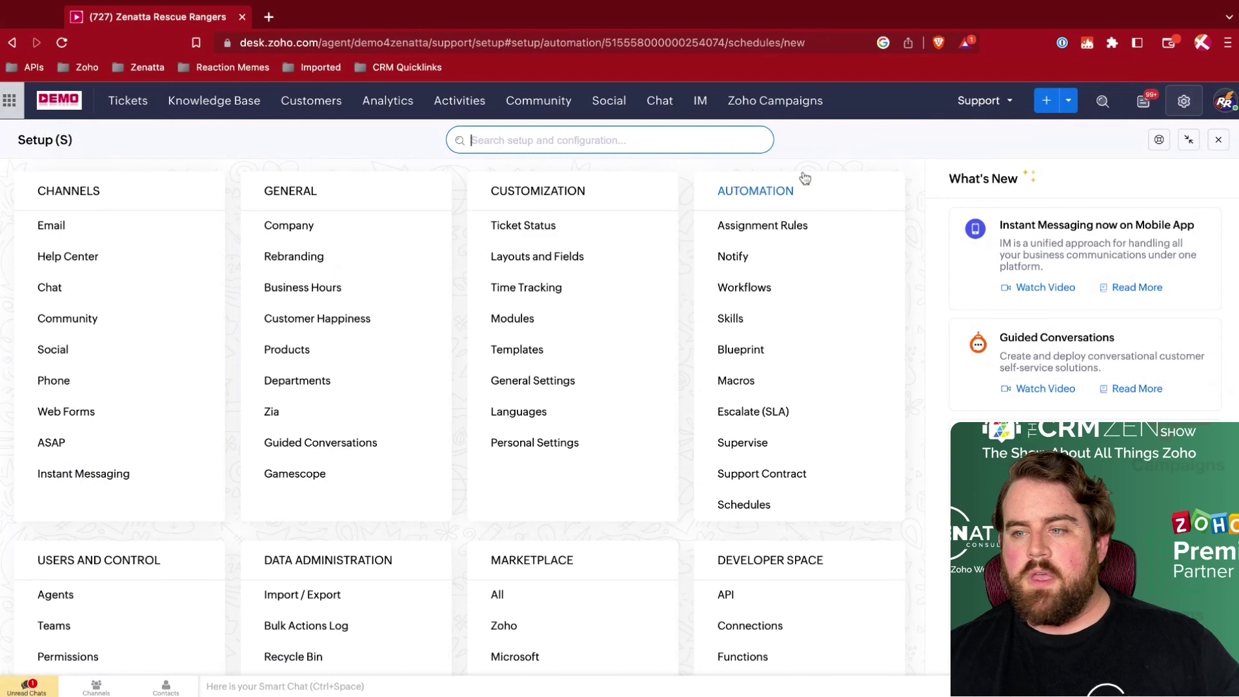
Step: Go through the Marketplace section of Setup to the page of Zoho integrations
scroll(795, 229, down, 2)
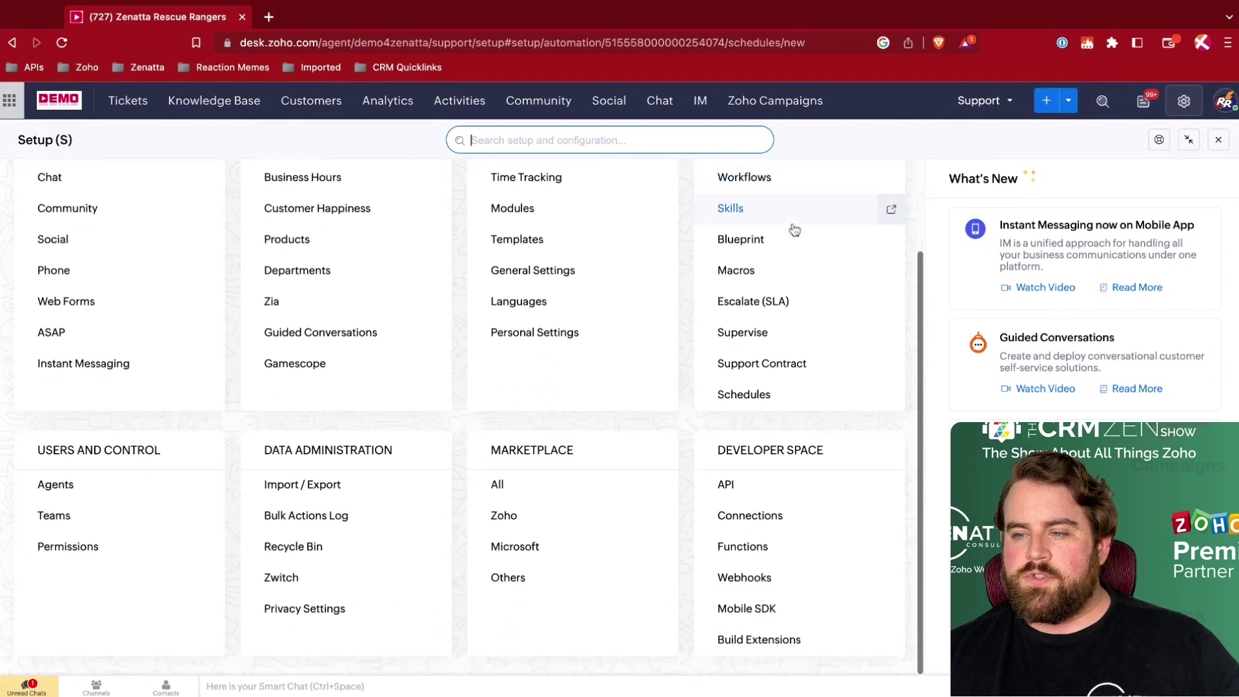
click(515, 451)
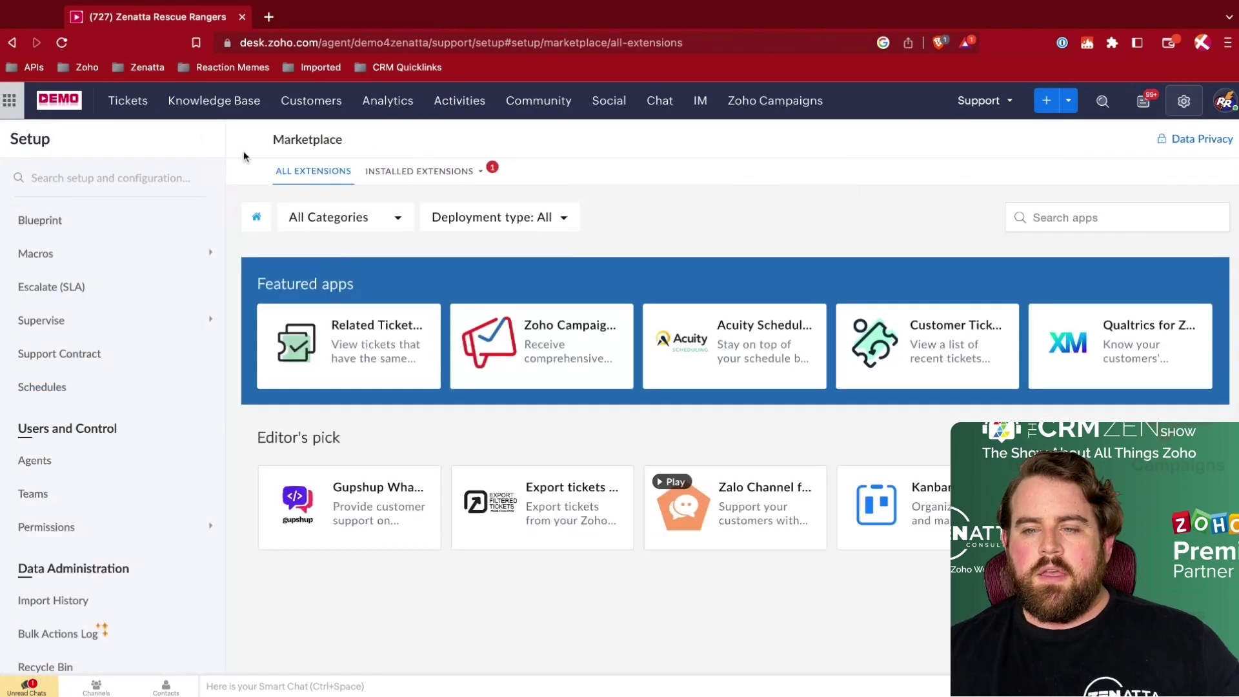
scroll(122, 452, down, 5)
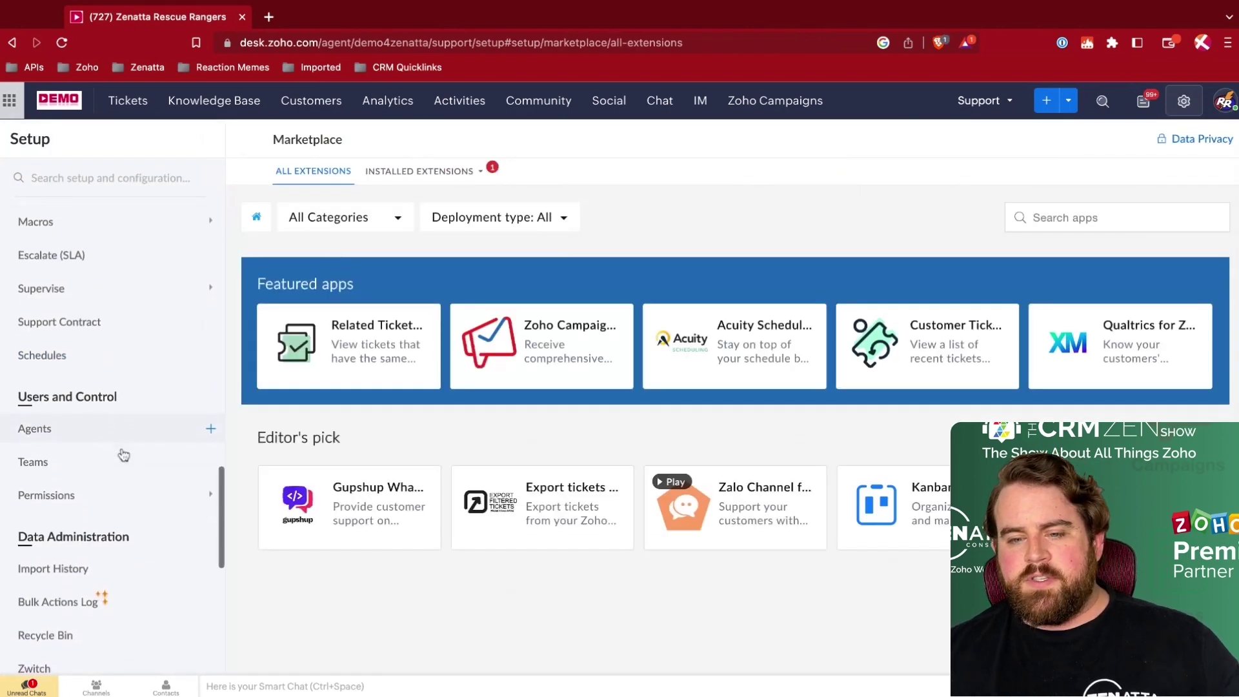
scroll(122, 452, down, 3)
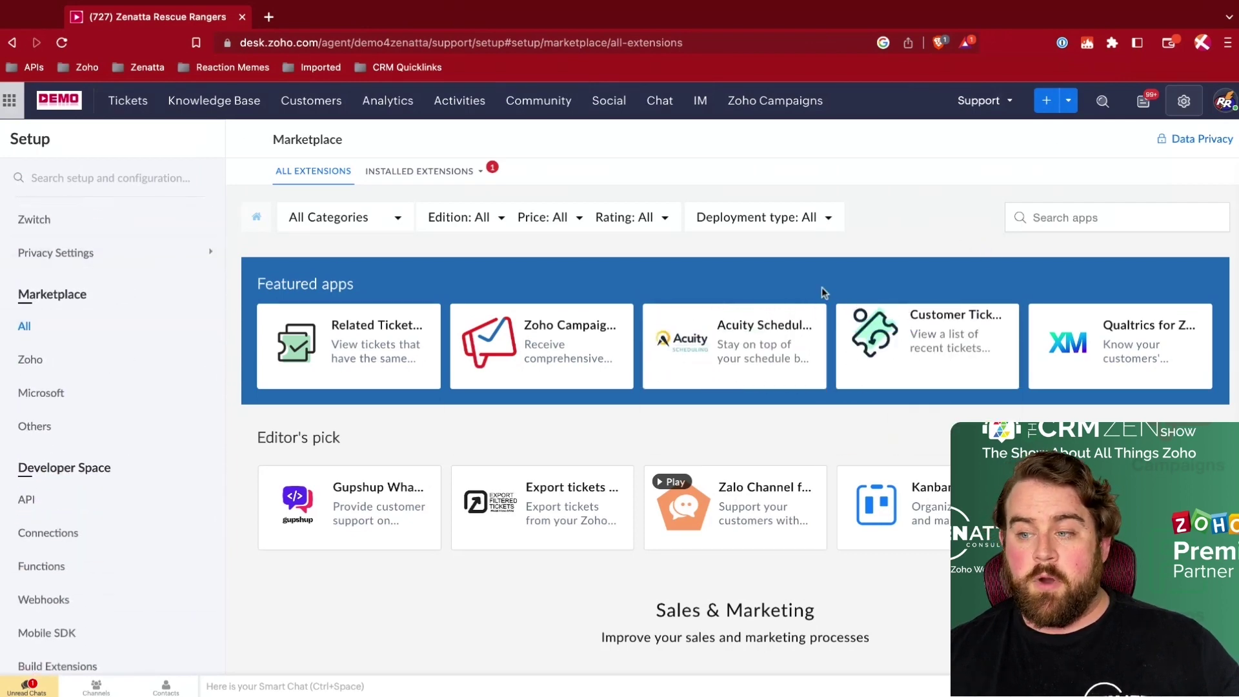
click(33, 366)
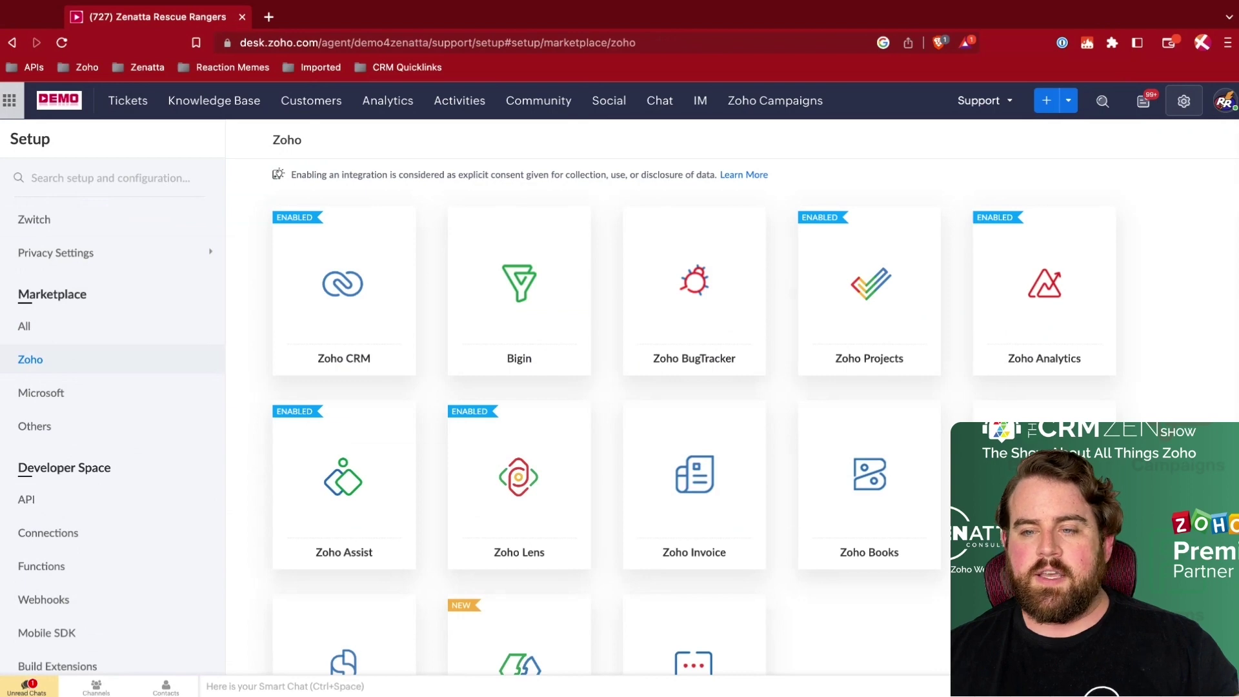
Step: Look through the available Zoho integrations and open the details of the Zoho Subscriptions integration
scroll(755, 403, down, 2)
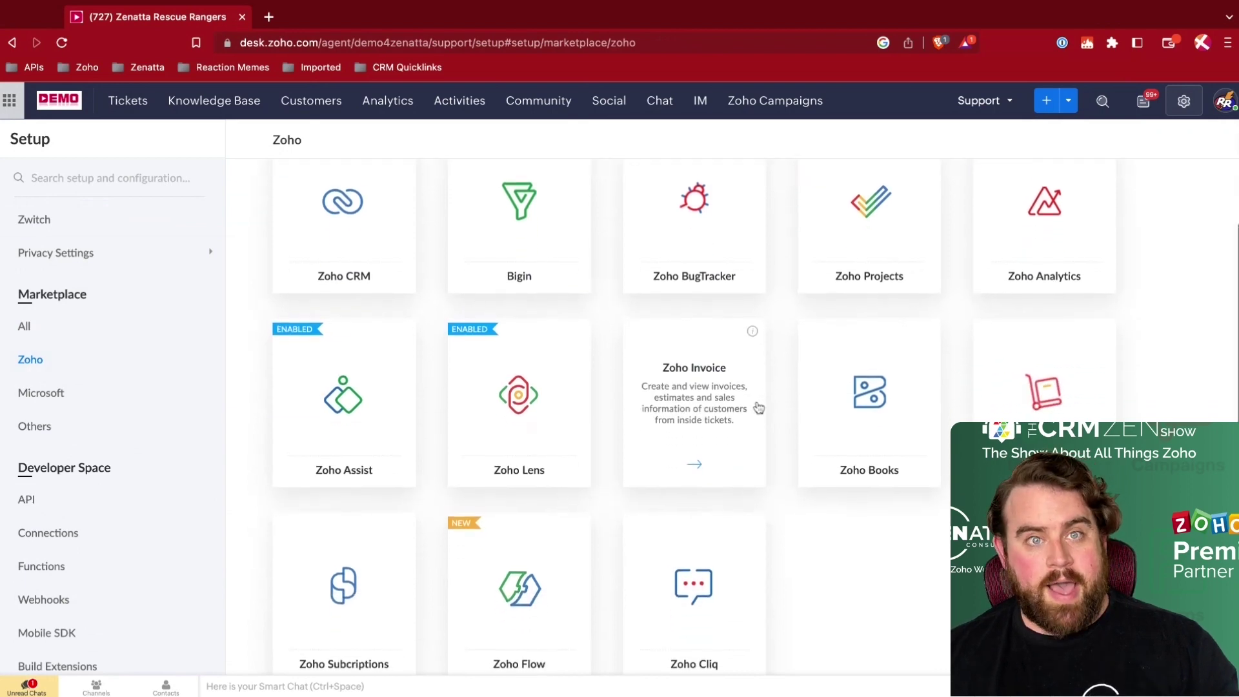
scroll(757, 405, up, 1)
scroll(759, 407, up, 1)
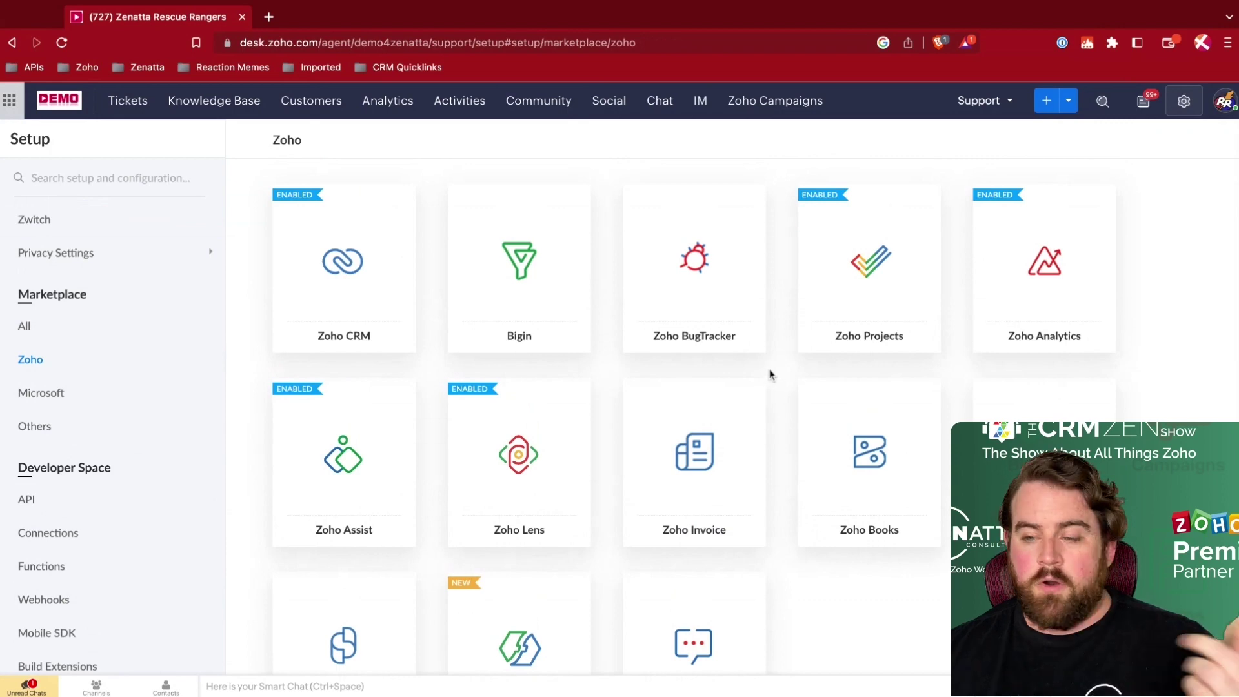
mouse_move(292, 277)
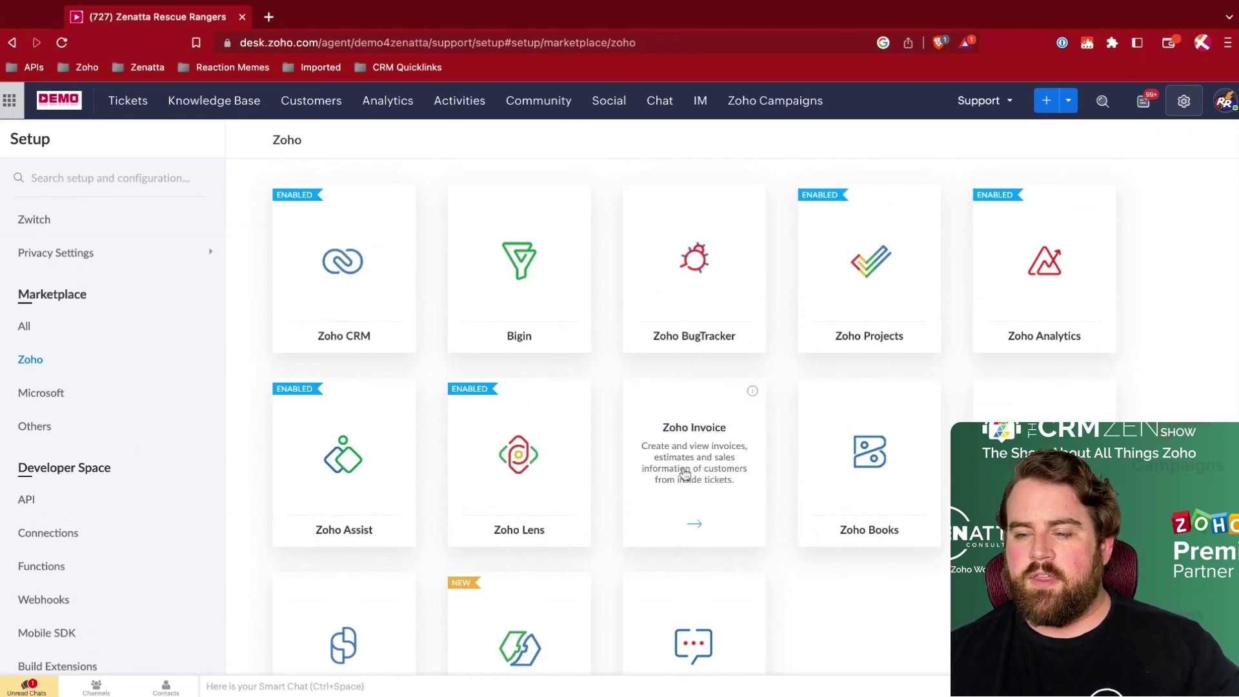
scroll(686, 475, down, 2)
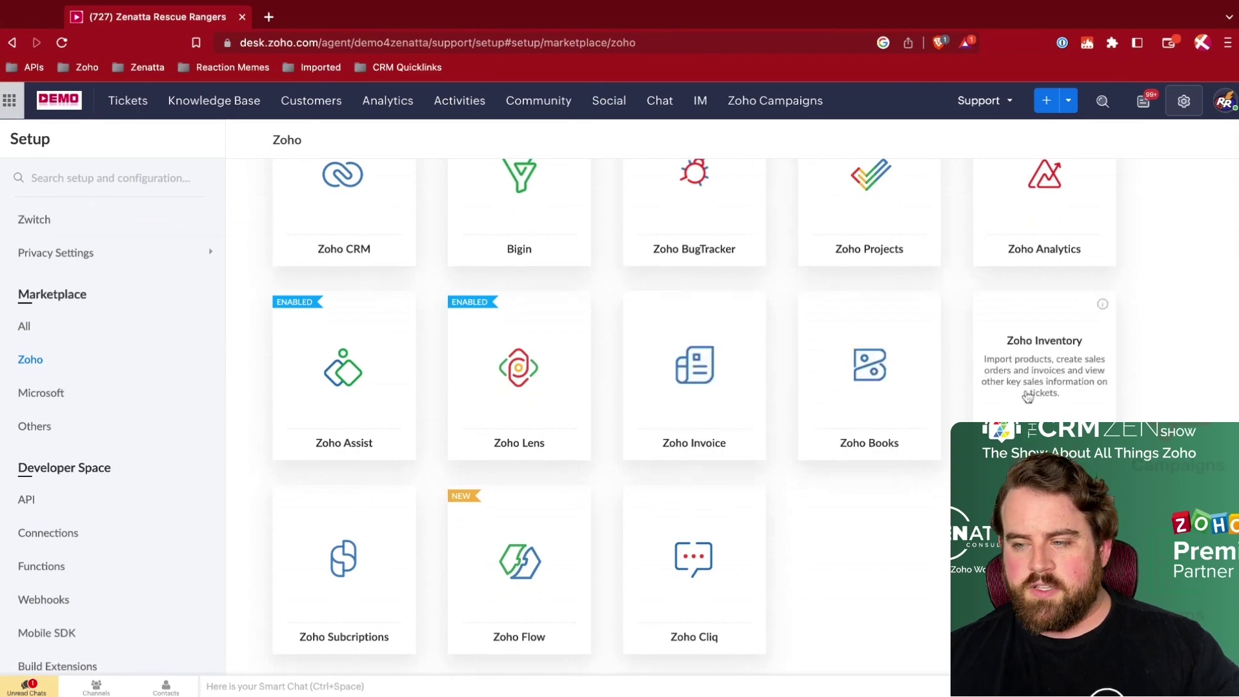
click(366, 556)
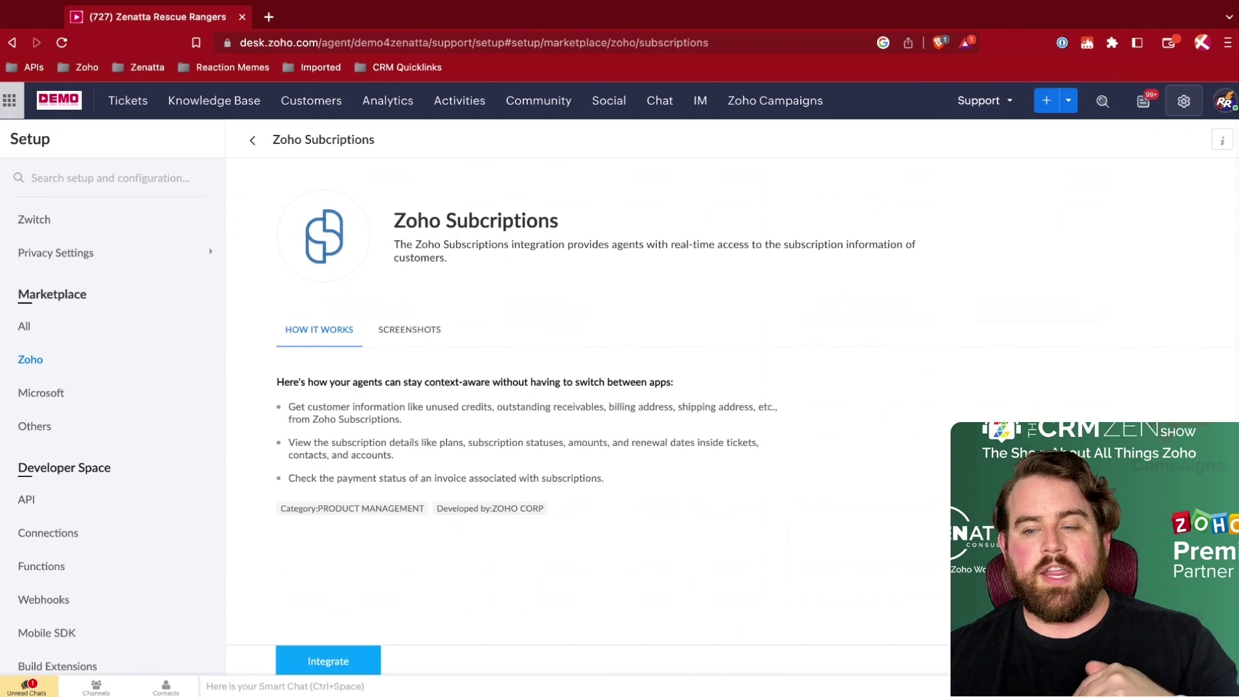
Step: Leave the Zoho Subscriptions details and integrate Zoho Inventory with the help desk
click(253, 141)
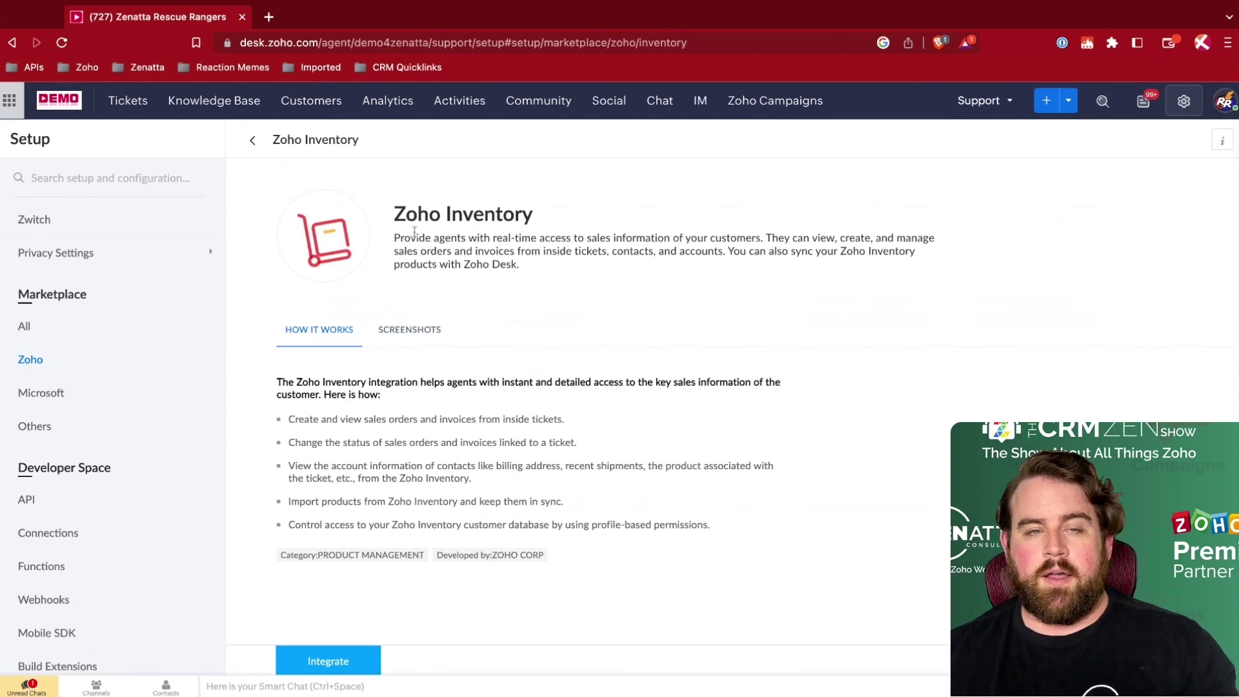
click(329, 661)
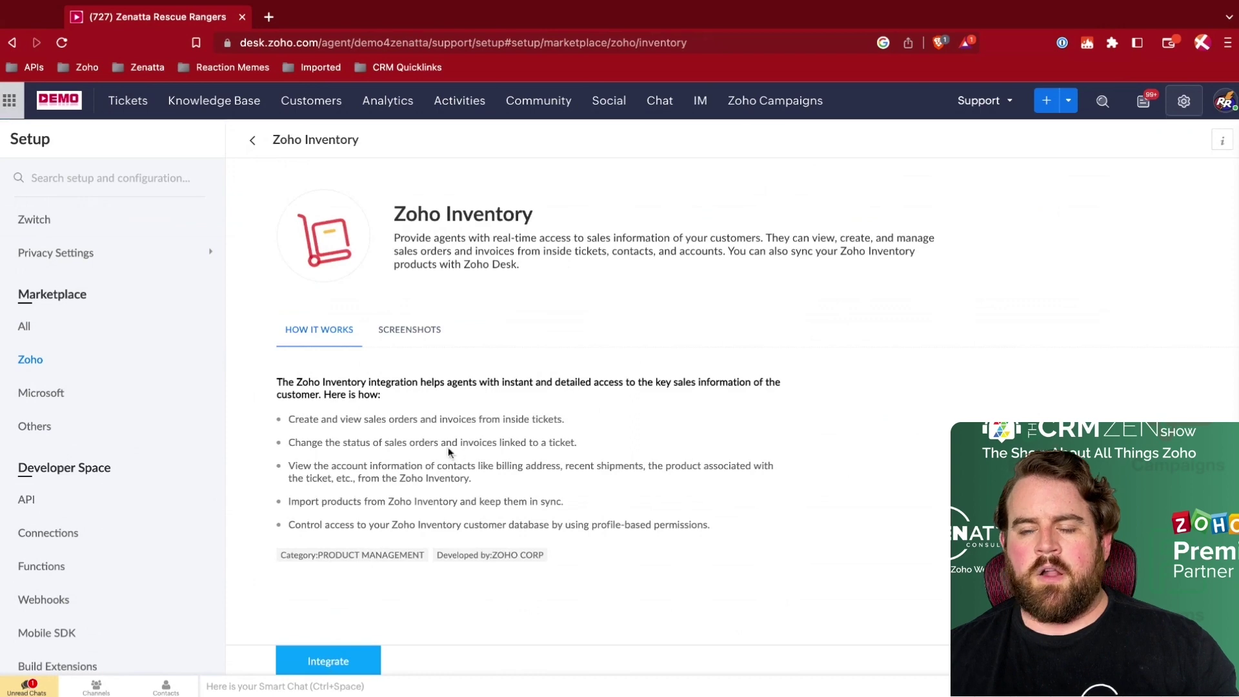
Step: Review the Zoho Inventory configuration details, including the product sync option, its departments and the one-way product field mapping
scroll(461, 426, down, 1)
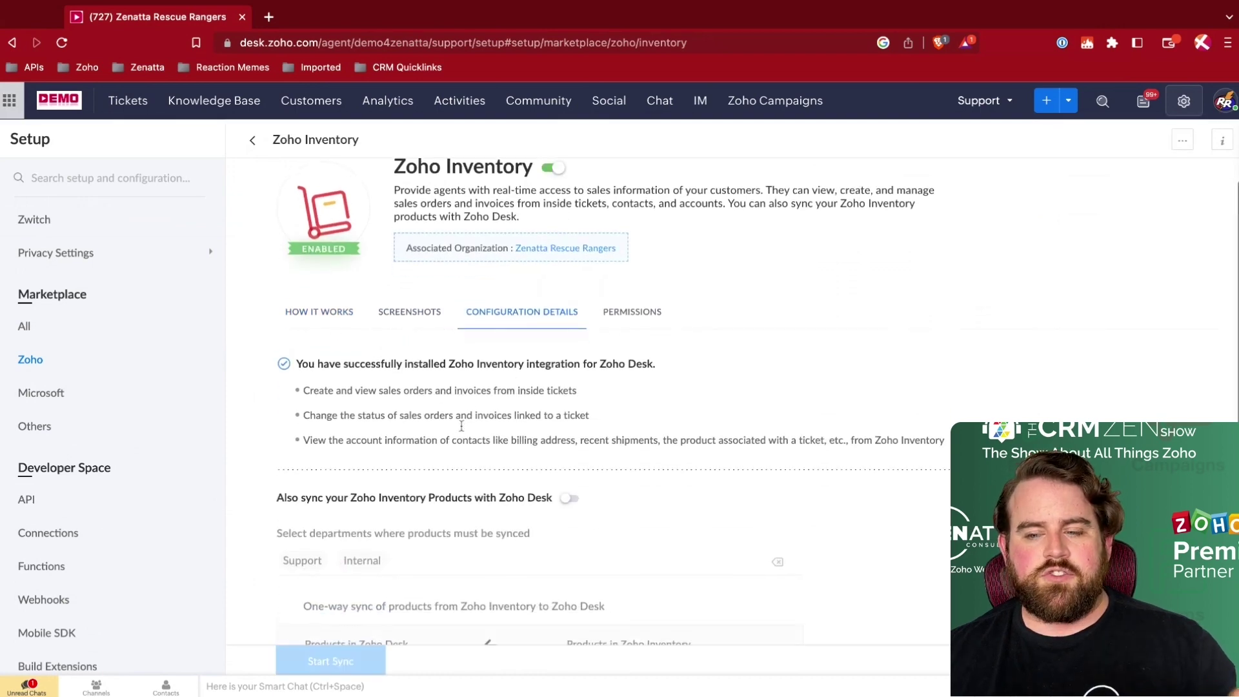
scroll(462, 427, down, 1)
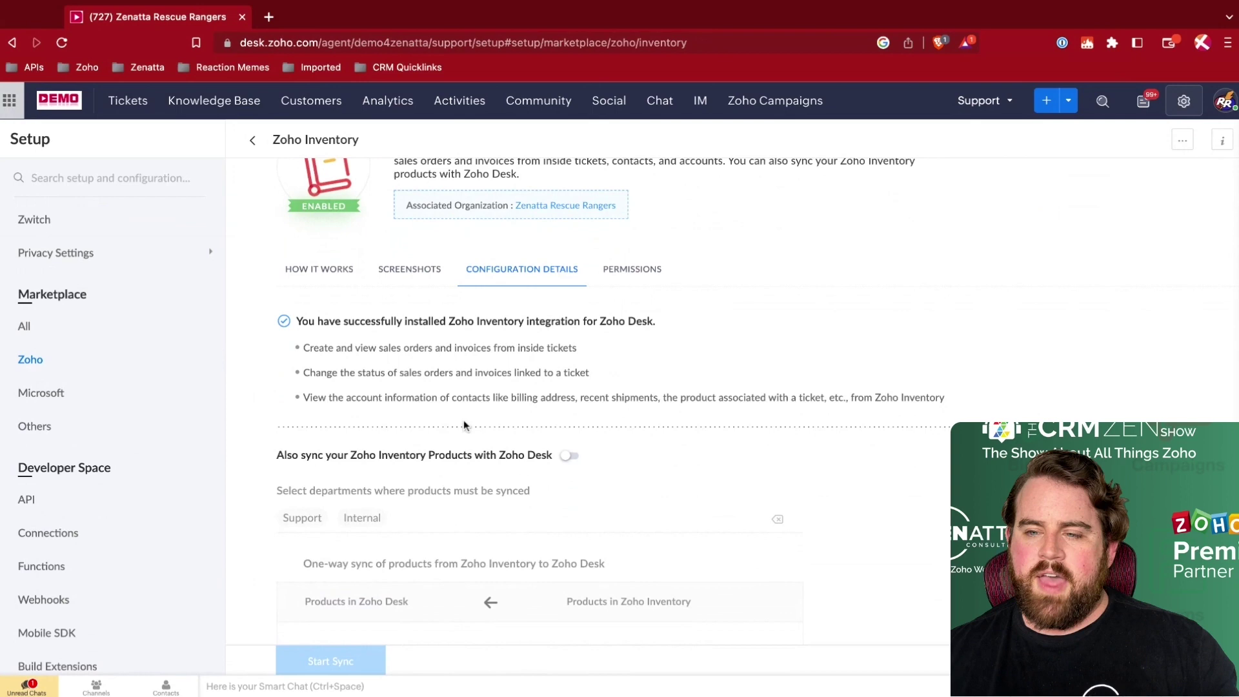
scroll(489, 406, down, 1)
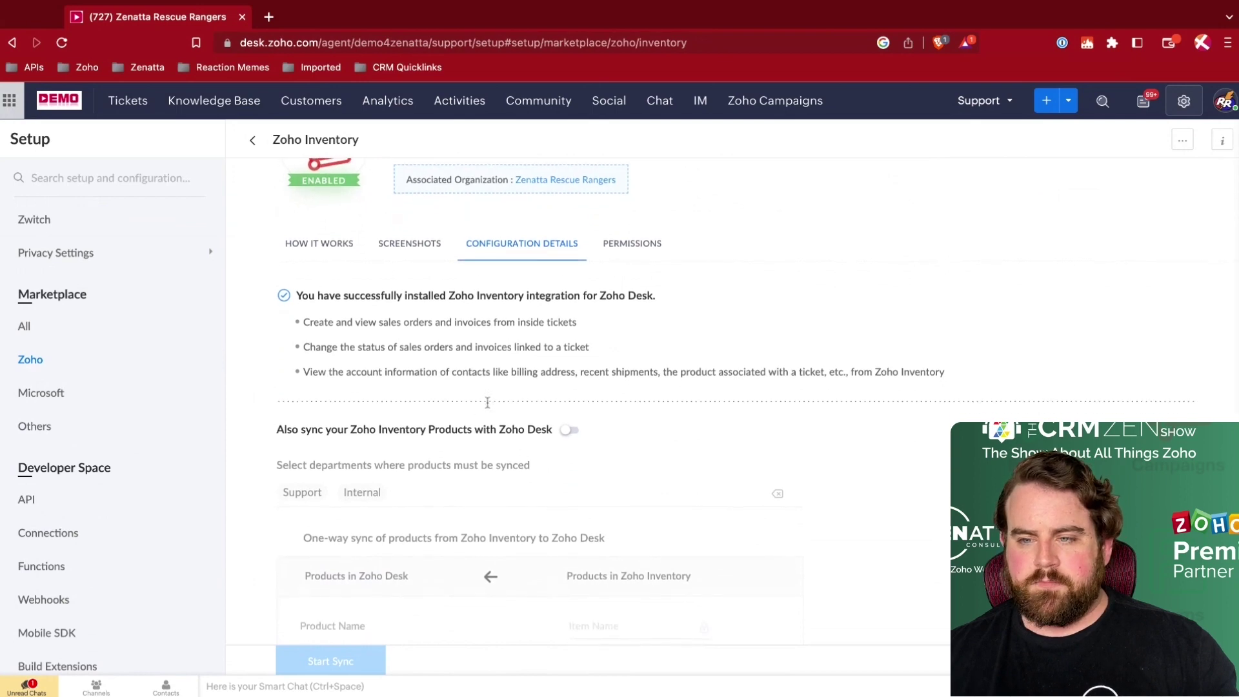
scroll(484, 394, down, 3)
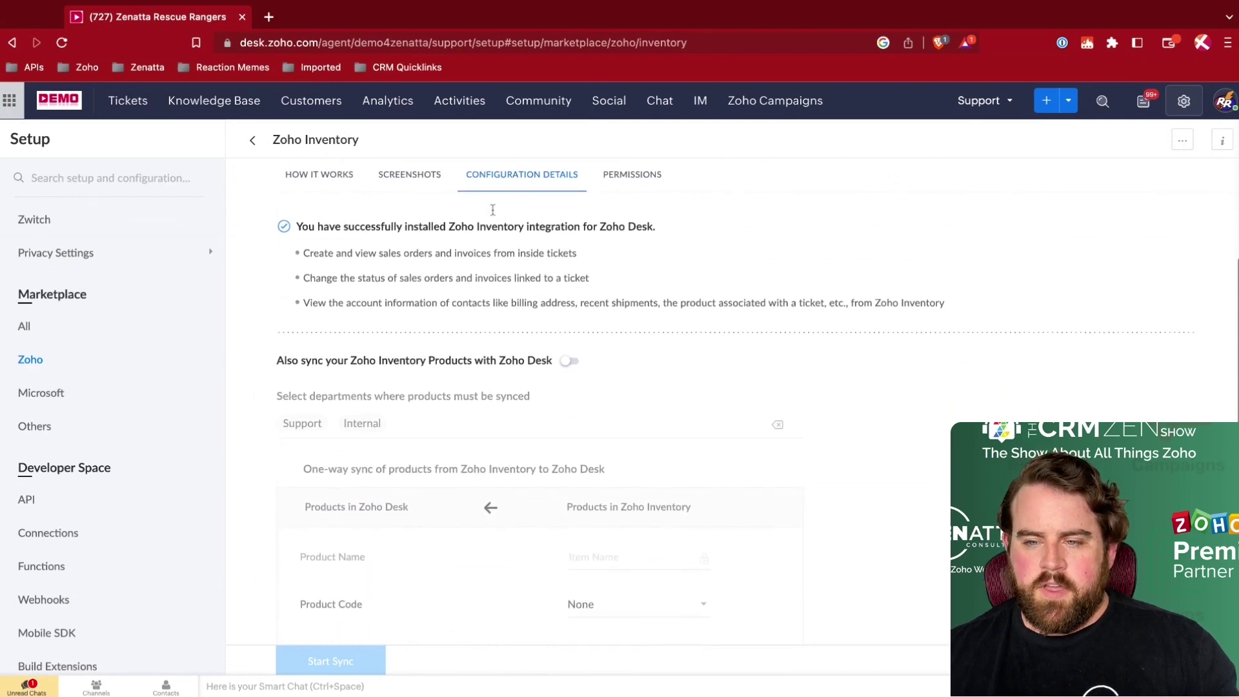
scroll(426, 350, down, 4)
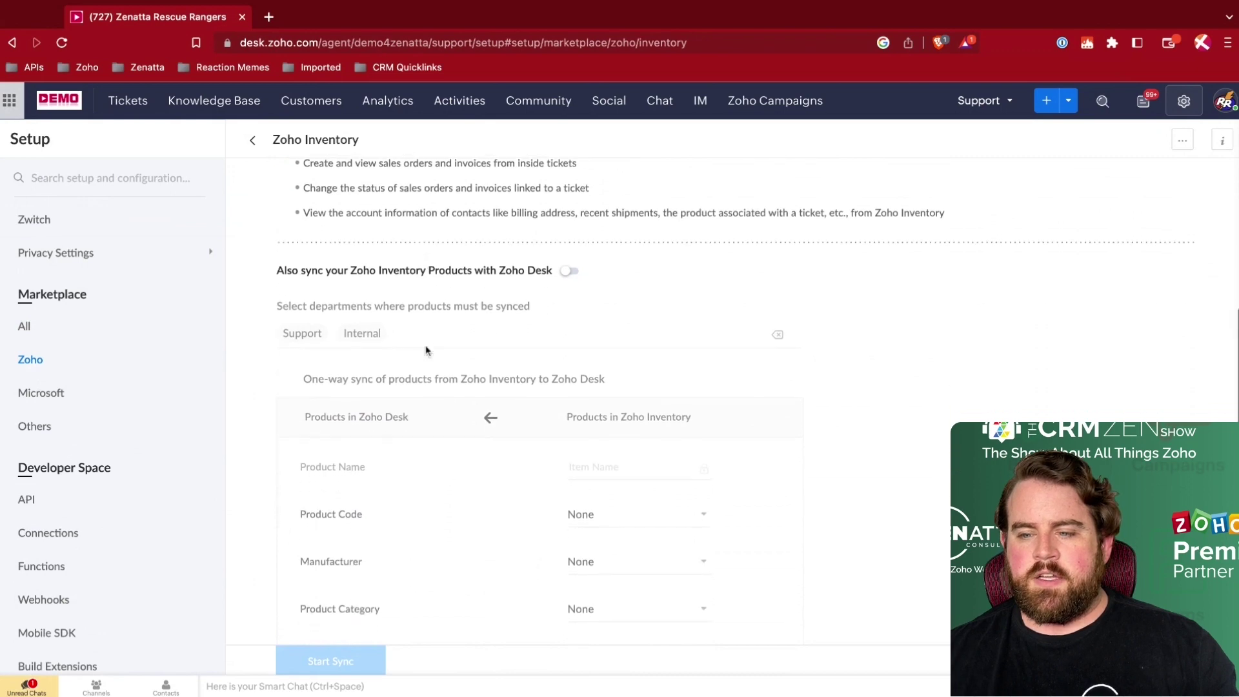
scroll(426, 351, down, 5)
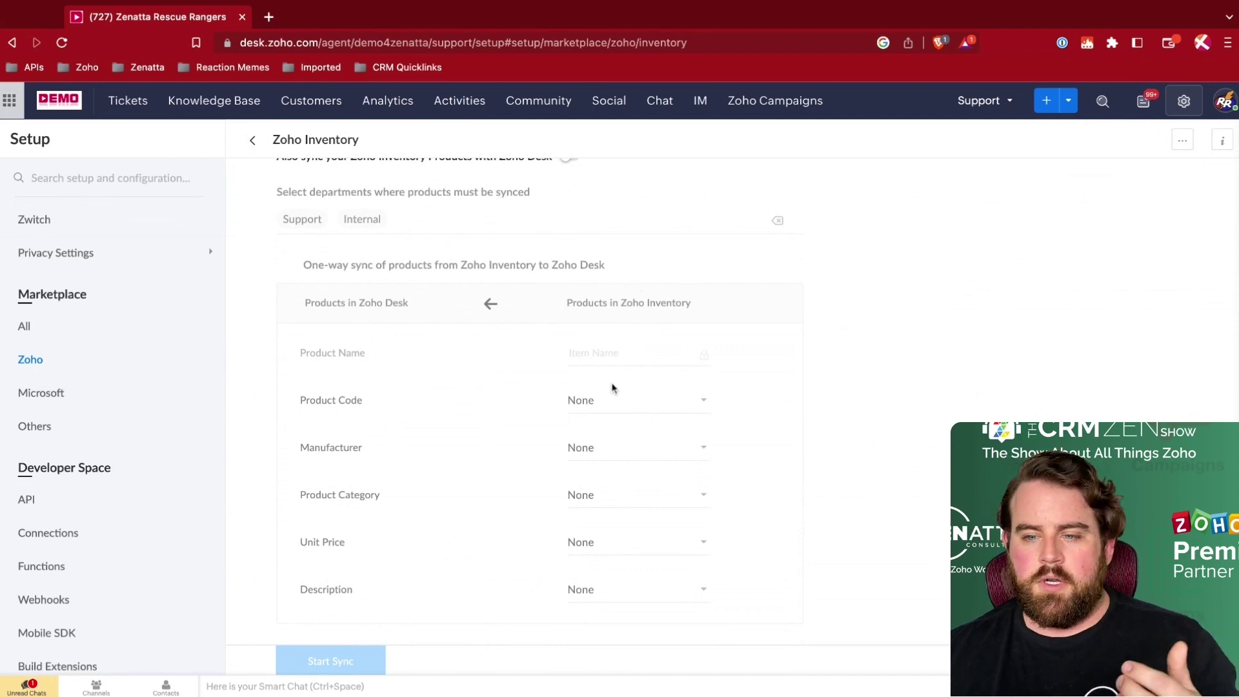
scroll(619, 388, down, 1)
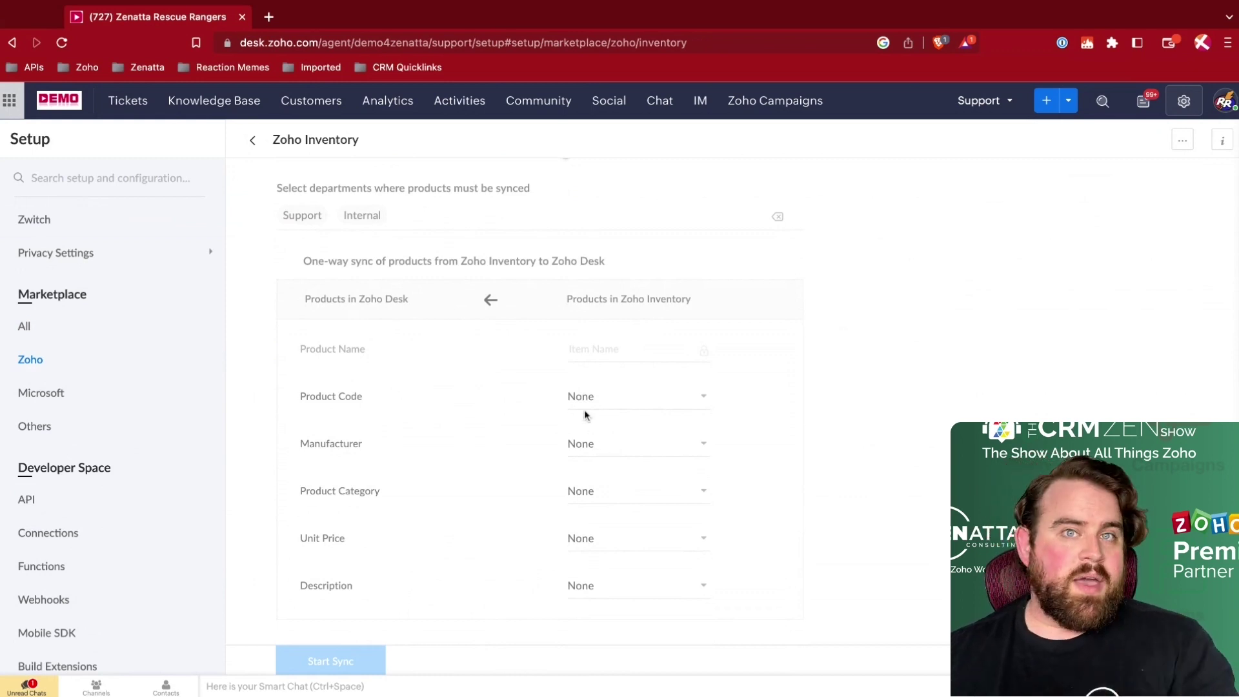
Step: Return to the Zoho integrations and read the short descriptions of apps such as Zoho Analytics, Zoho Projects, Bigin and Zoho Lens
click(253, 143)
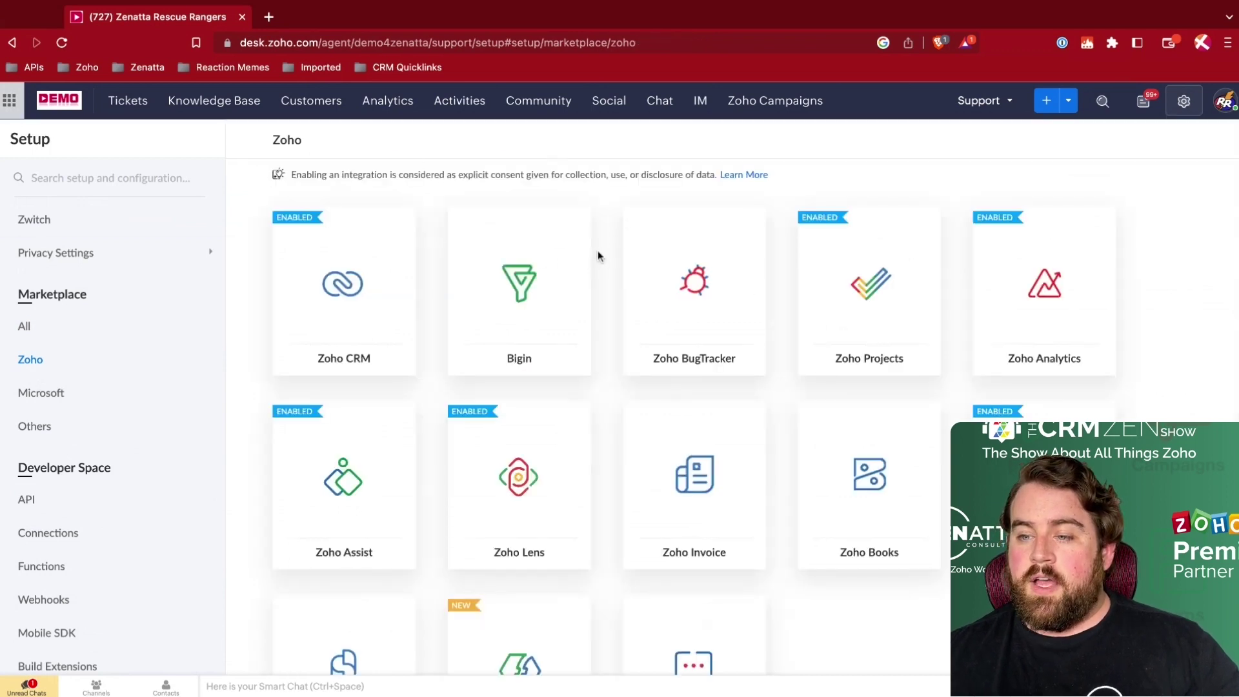
mouse_move(1044, 288)
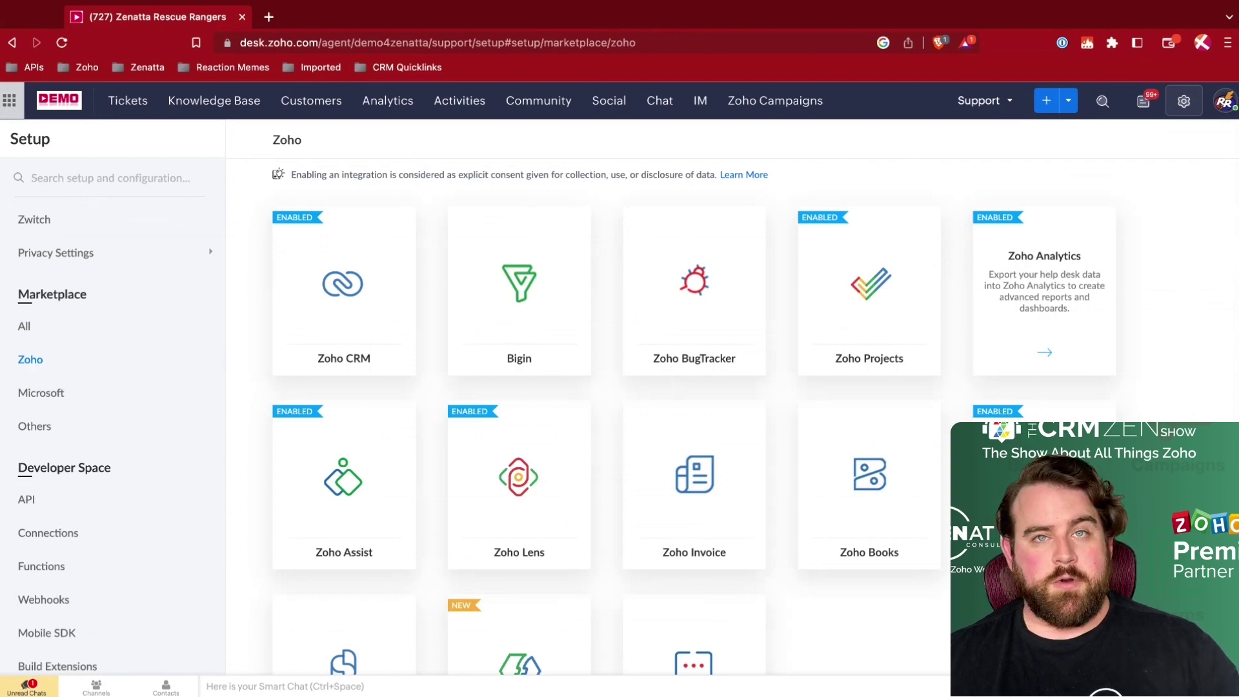
mouse_move(830, 275)
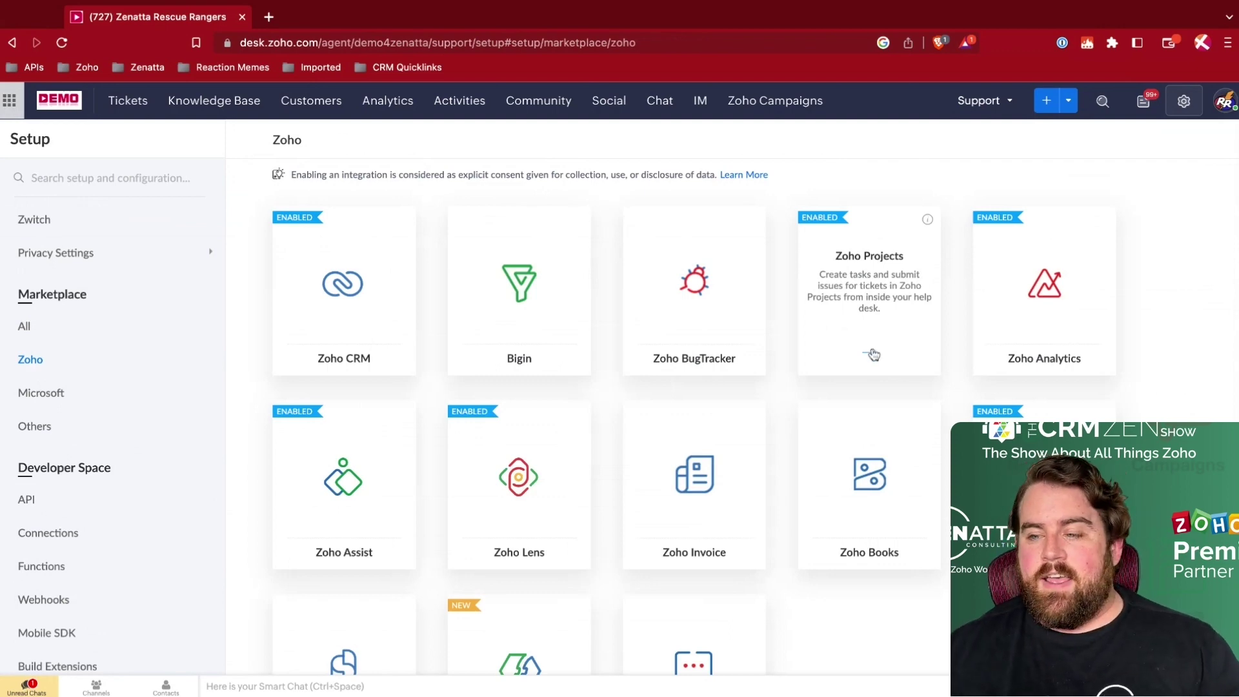
mouse_move(709, 291)
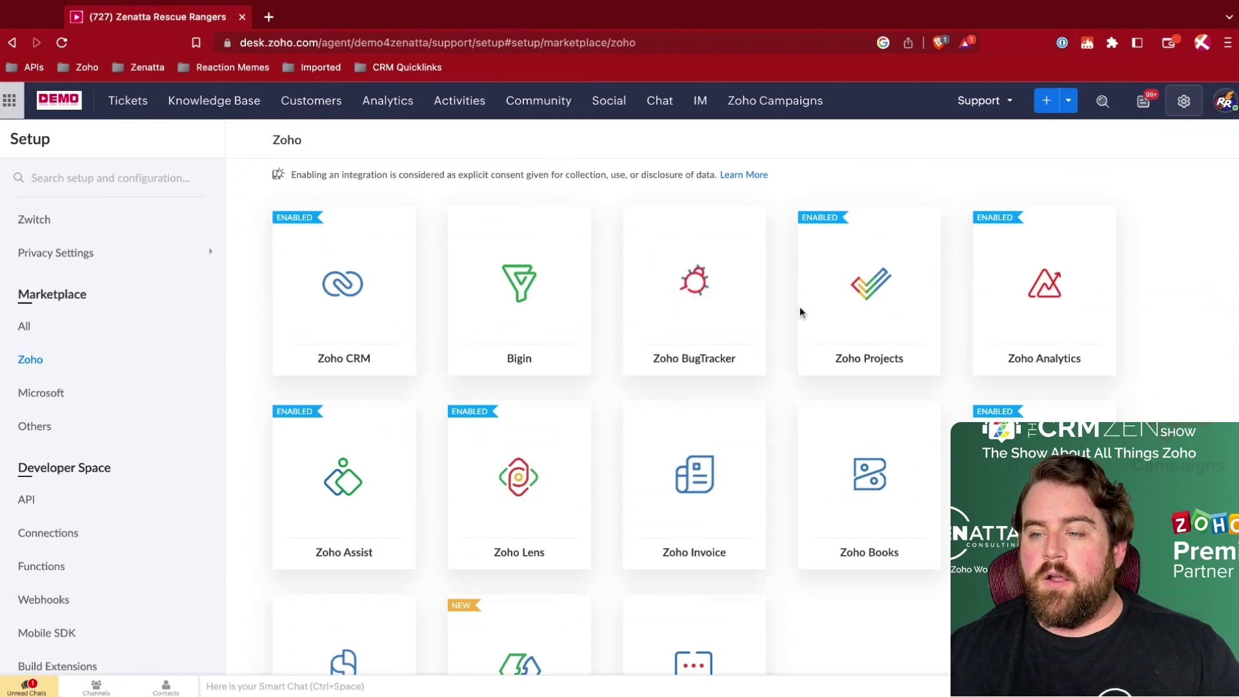
mouse_move(807, 314)
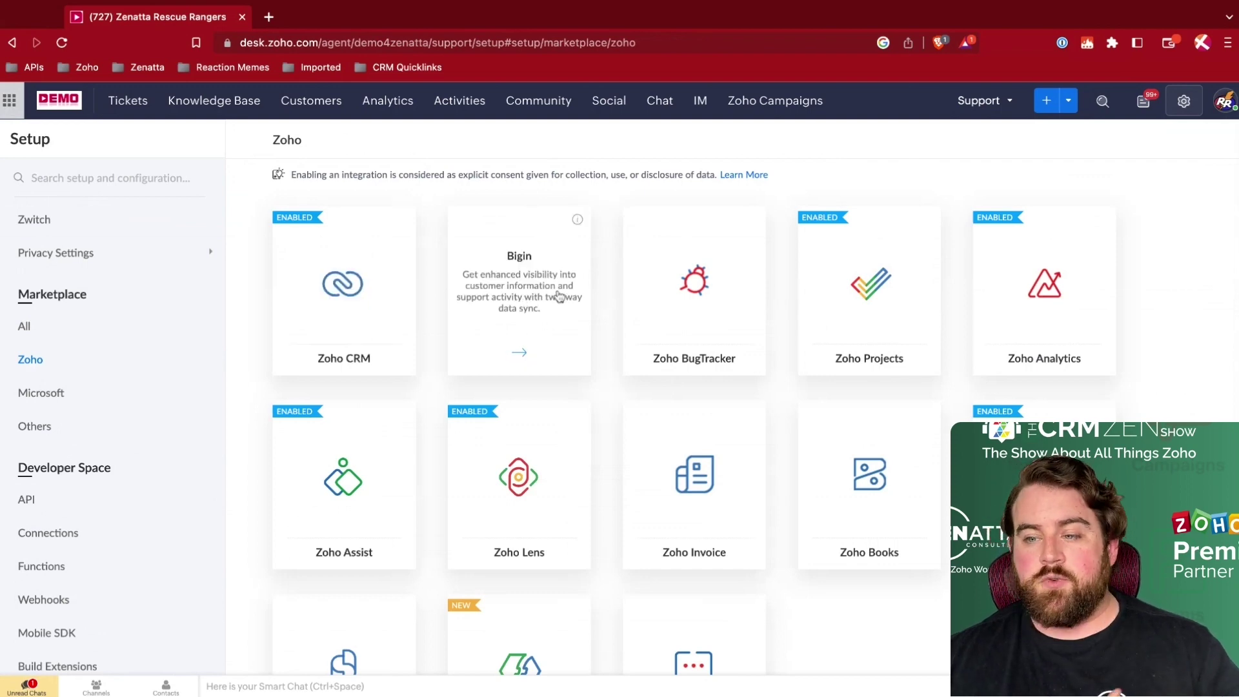
scroll(608, 297, down, 2)
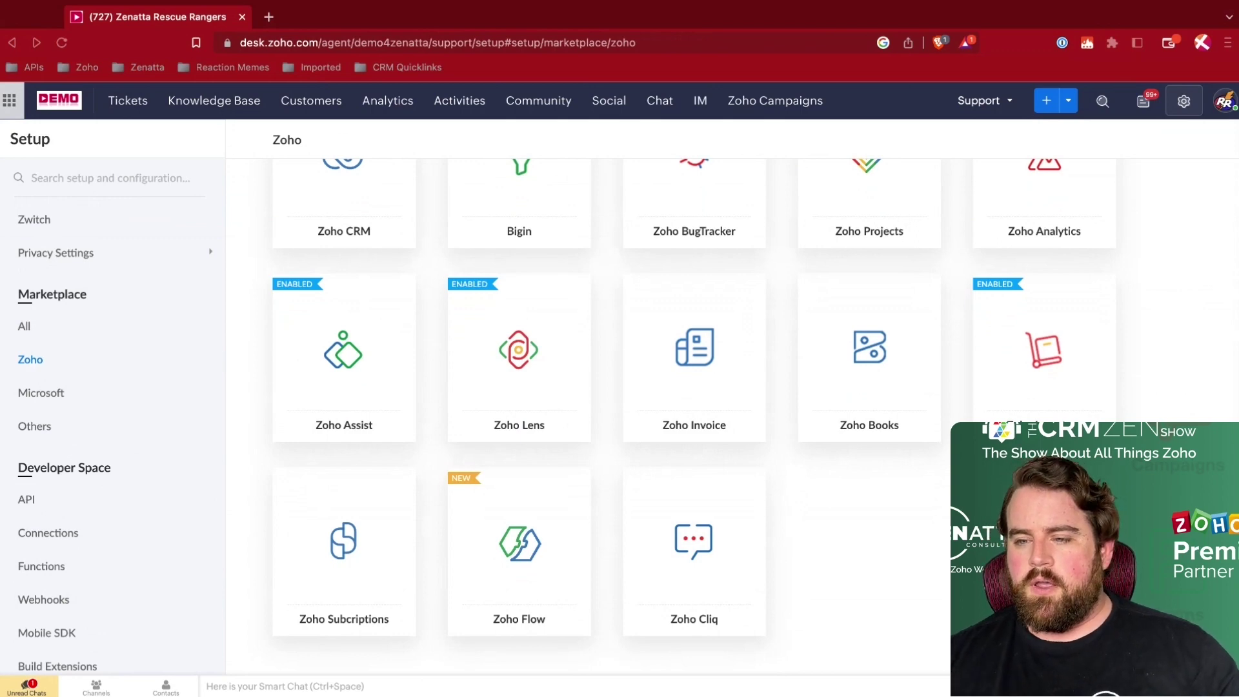
mouse_move(519, 361)
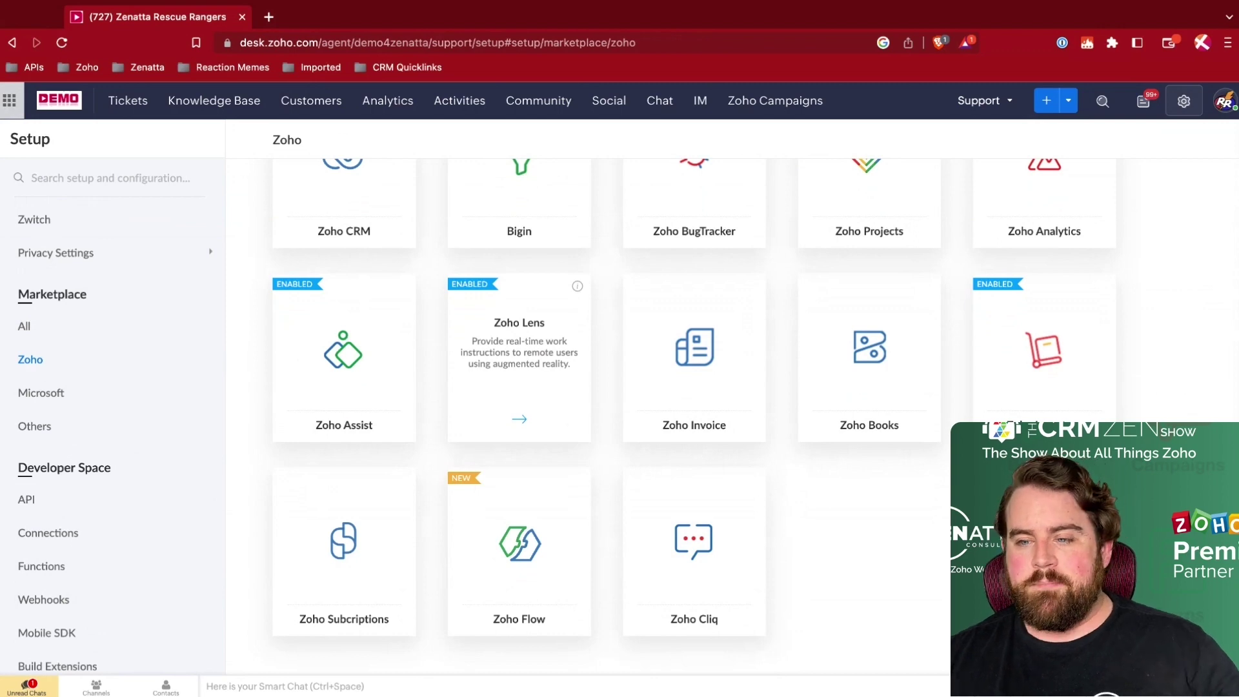
Step: Examine the Microsoft integrations, covering Office 365 and the details of Microsoft Teams, and return to their overview
click(39, 395)
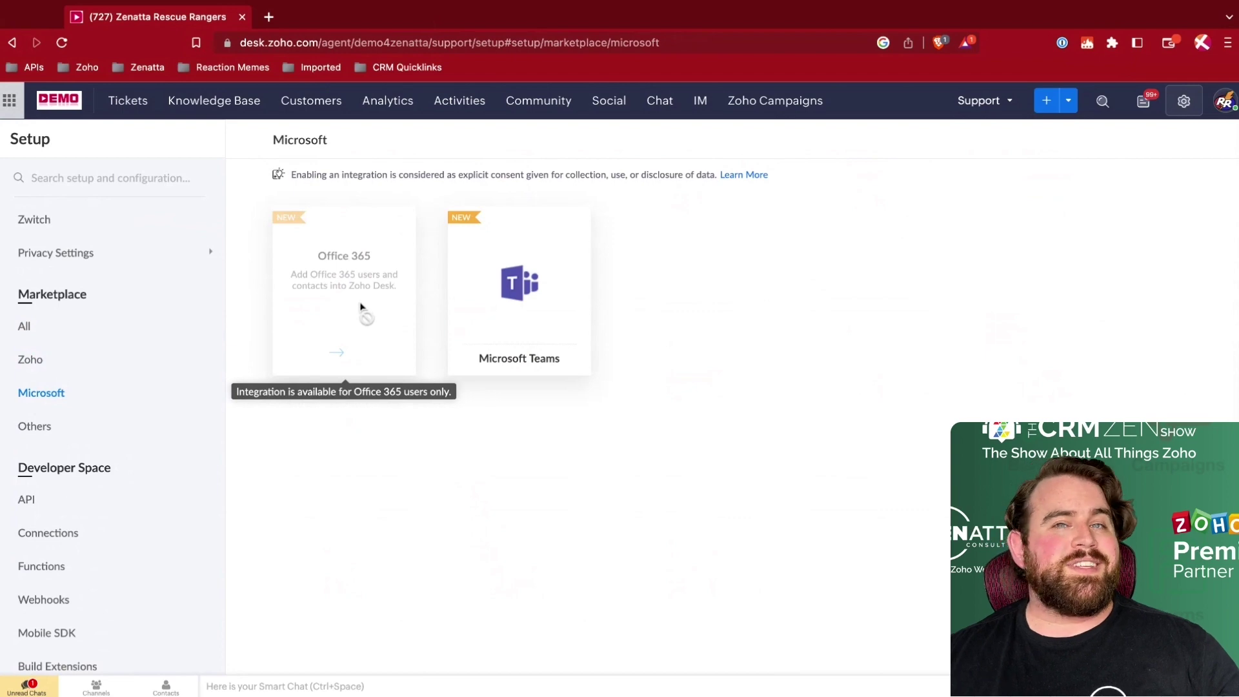
click(326, 320)
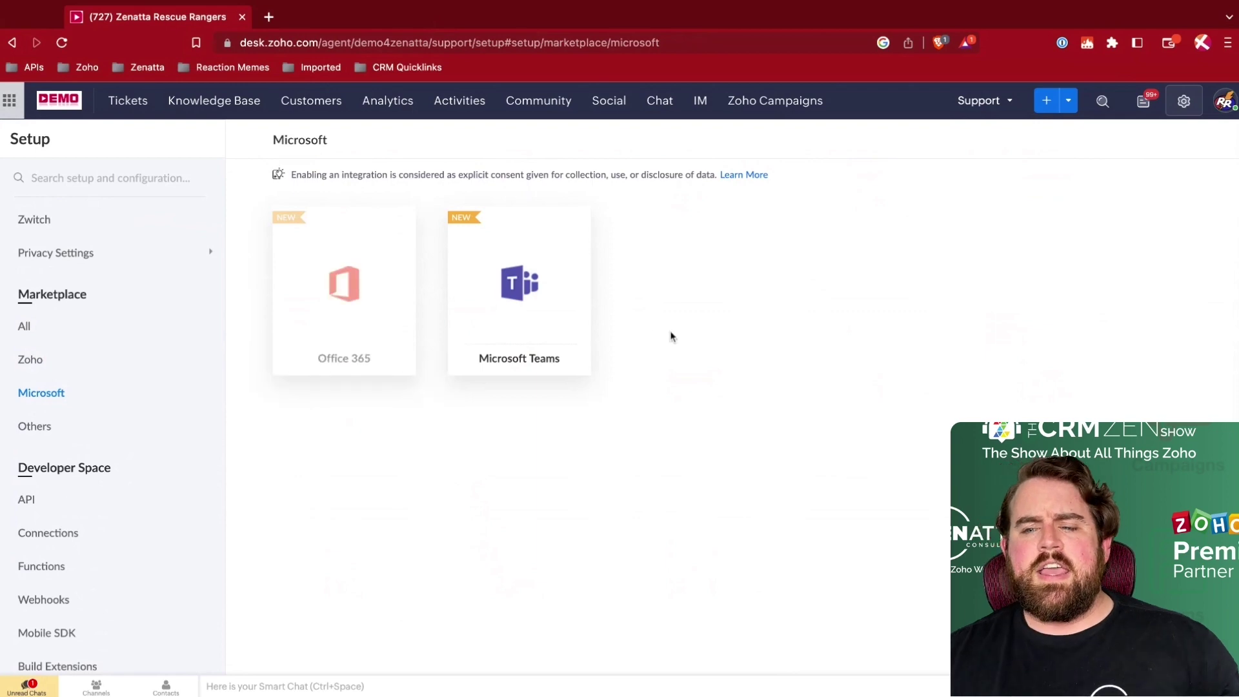
mouse_move(548, 324)
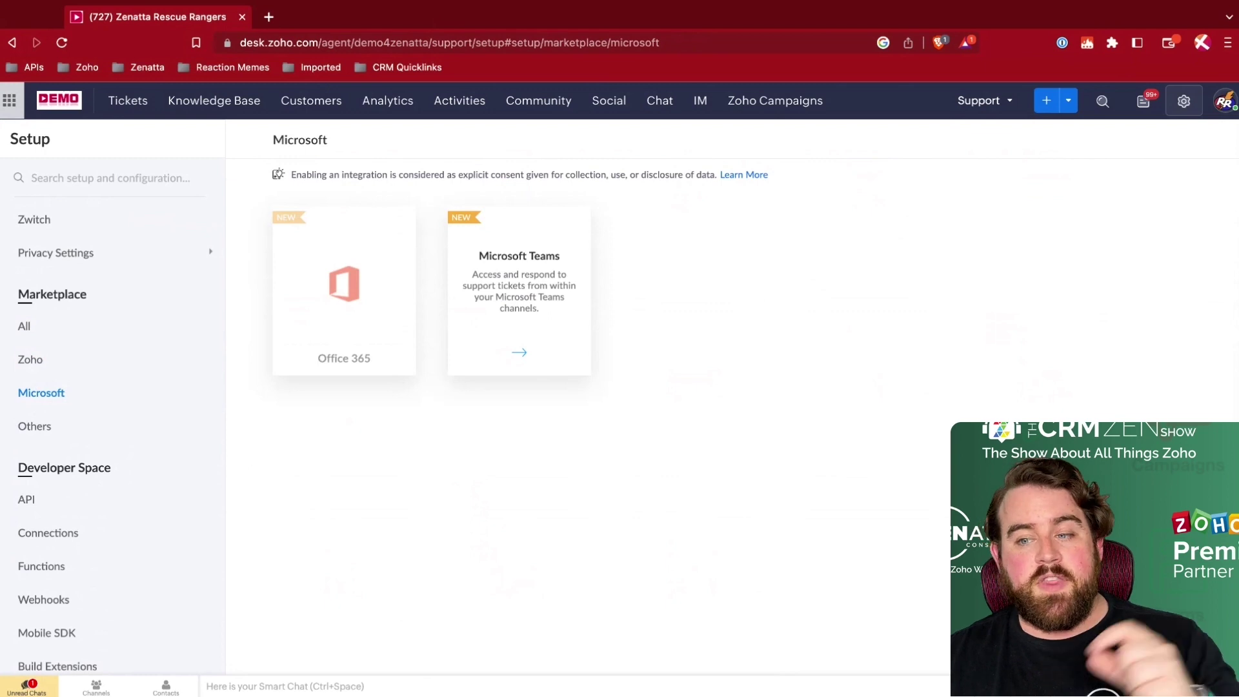
click(522, 355)
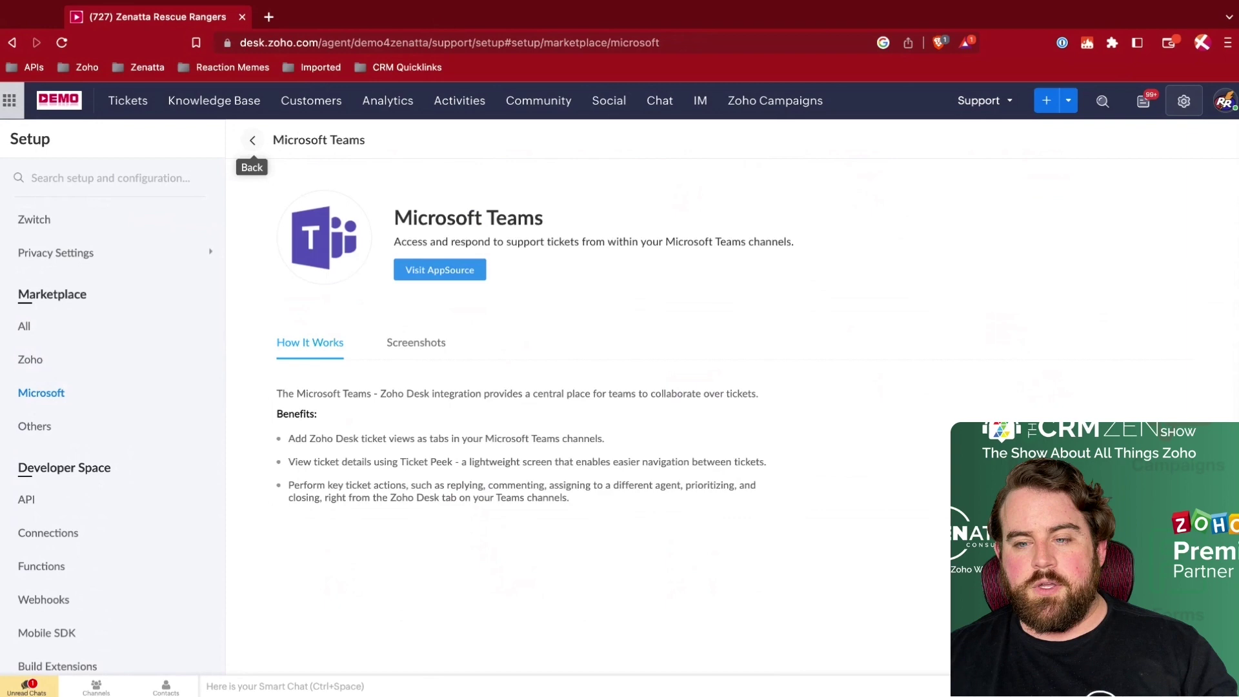
click(253, 140)
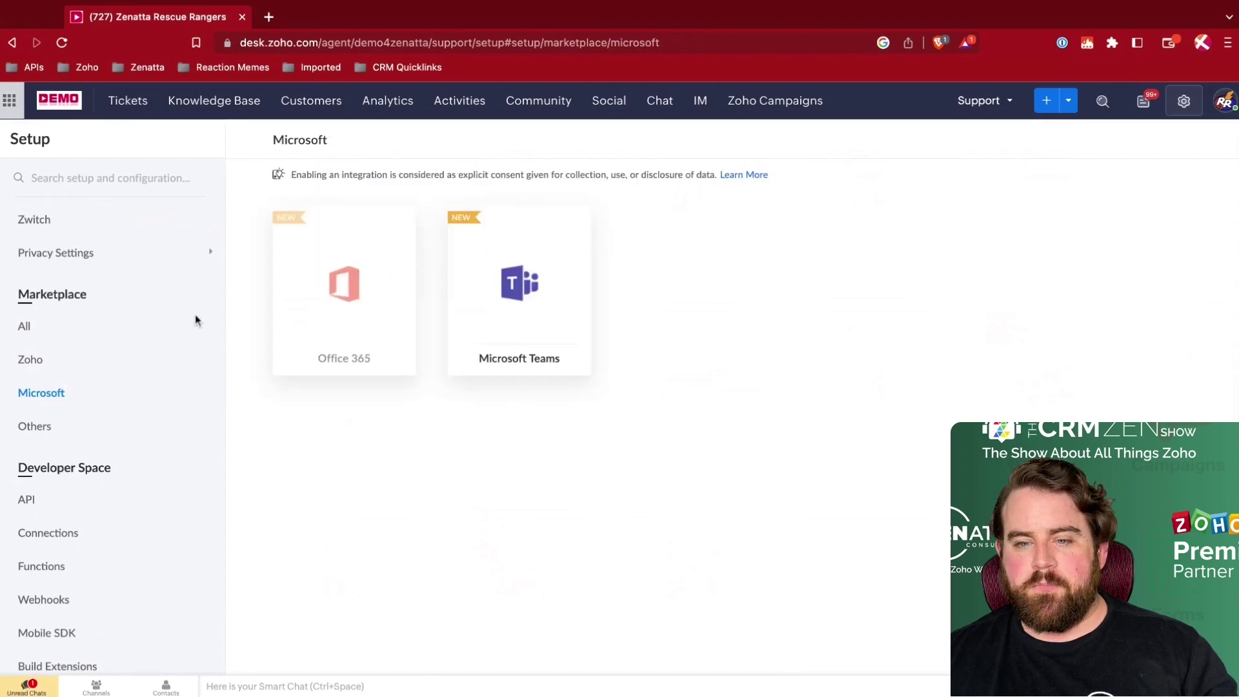
Step: Open the SMS Add-on among the other third-party integrations and bring up its SMS settings configuration
click(46, 427)
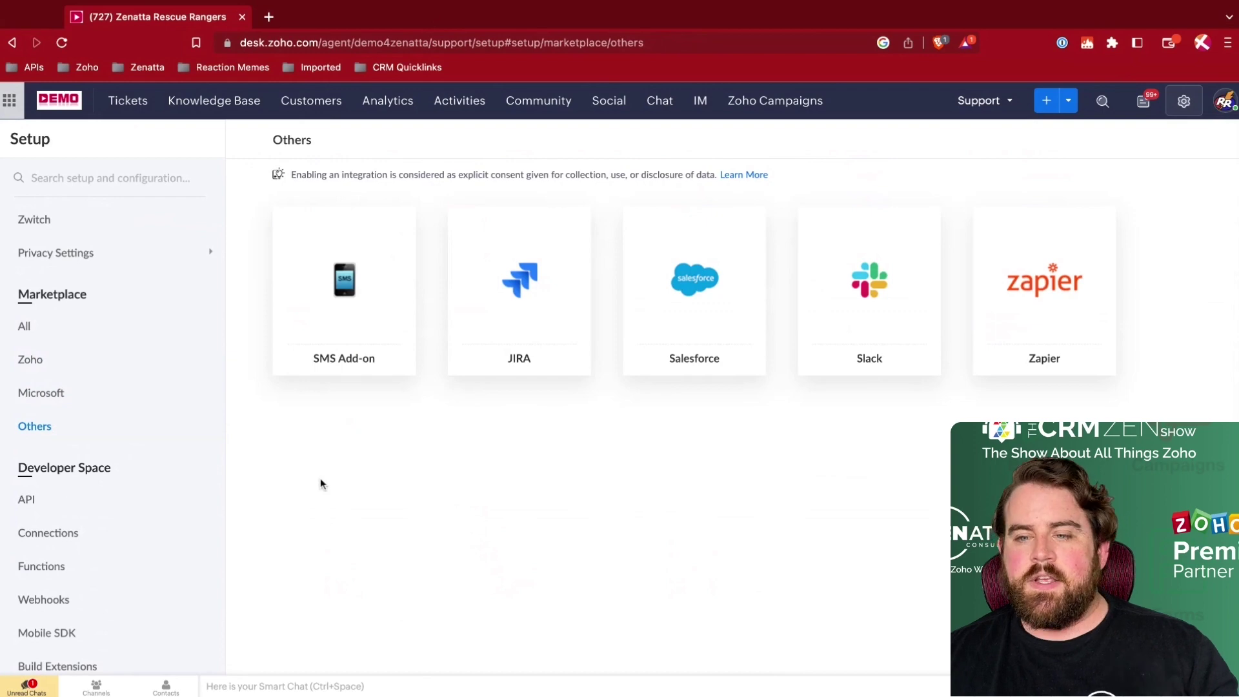
mouse_move(327, 358)
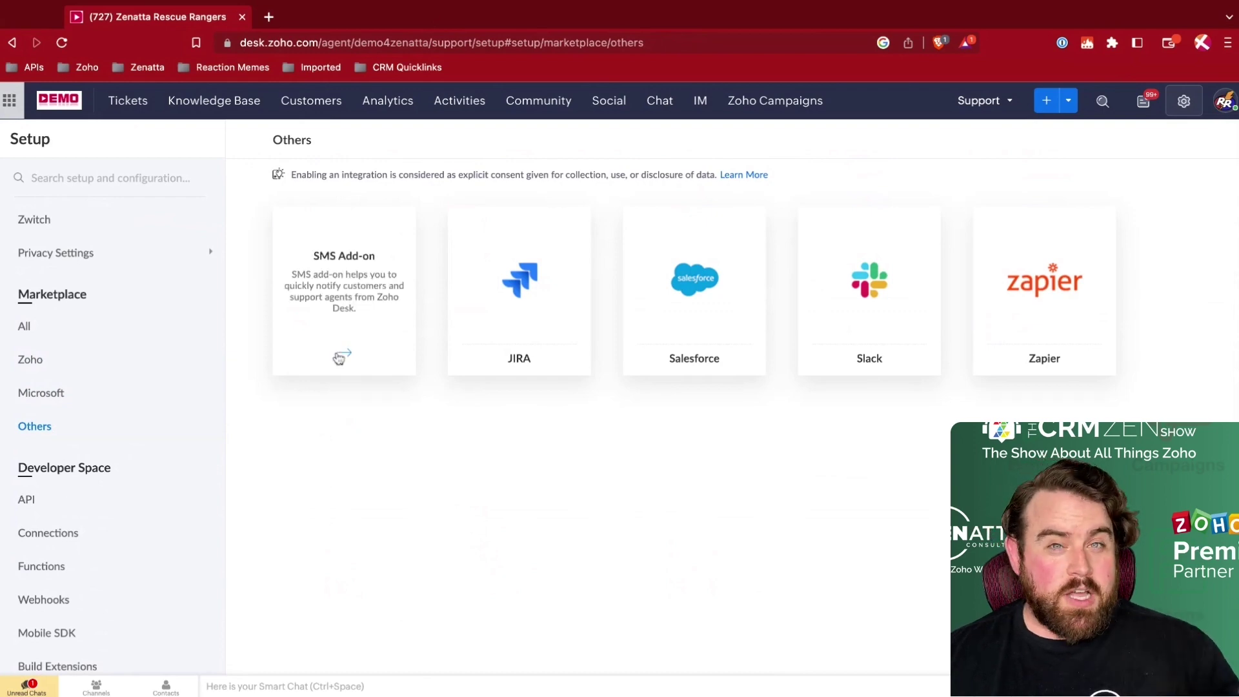
click(339, 357)
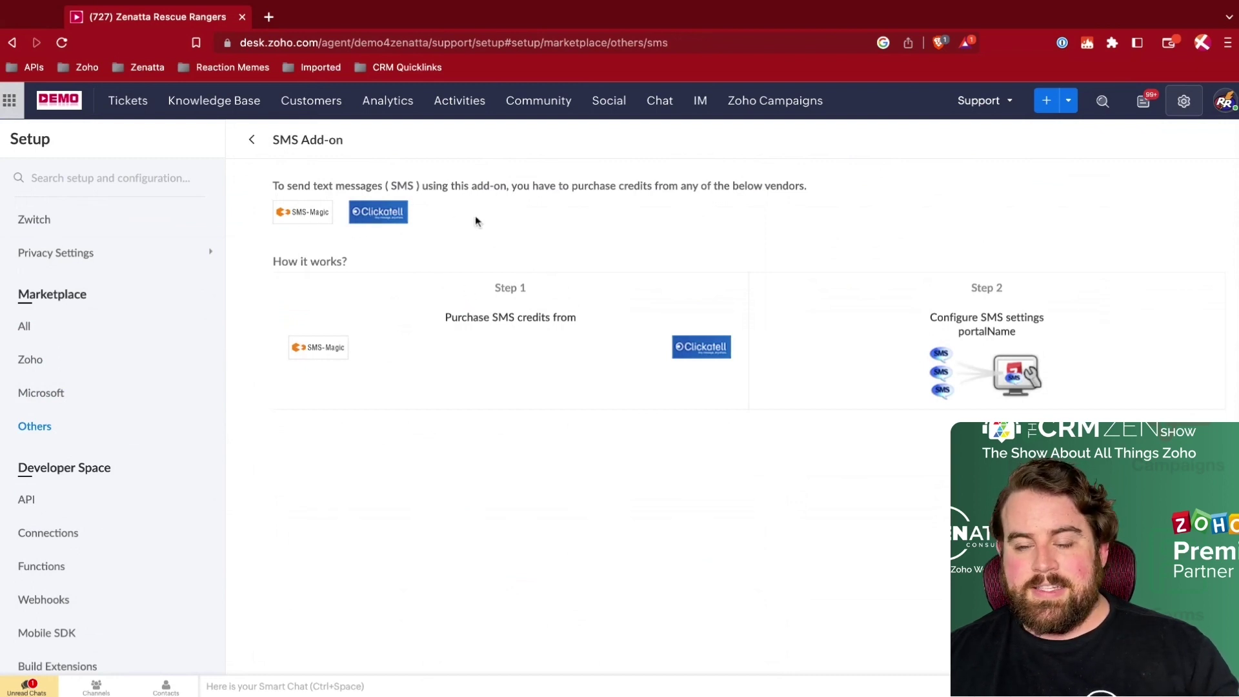
click(1002, 382)
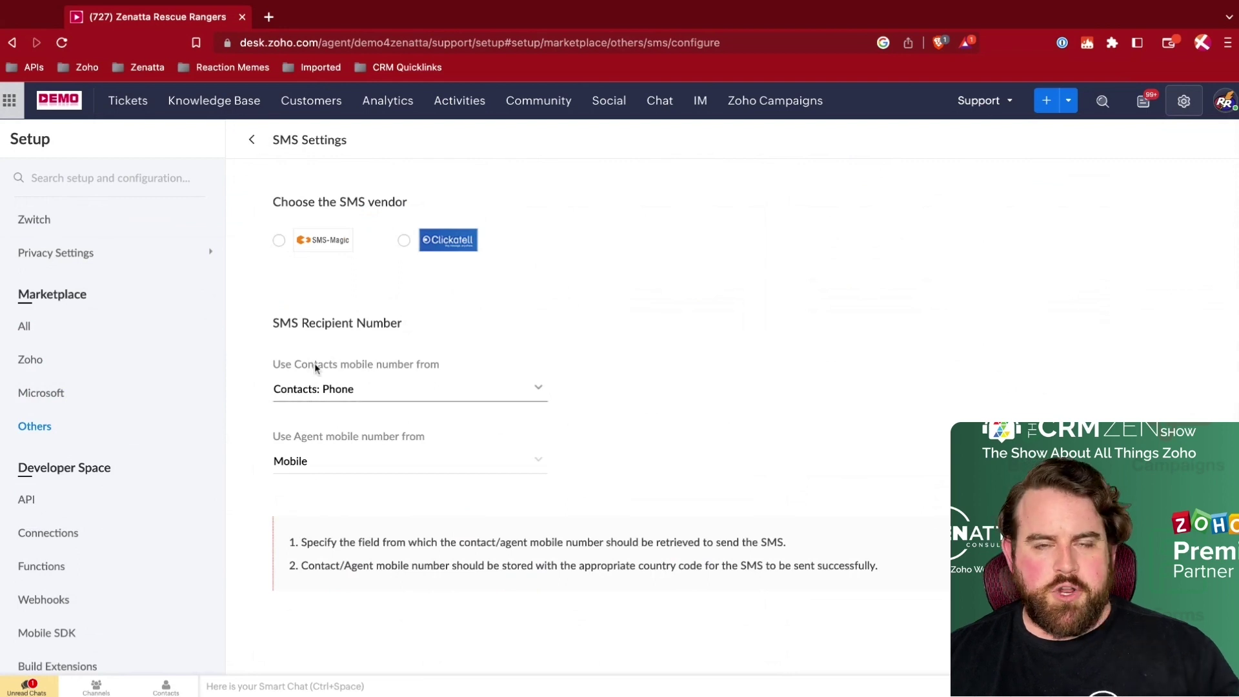
Step: Examine the contact and agent mobile number source options for SMS recipients, and return to the other integrations overview
click(381, 395)
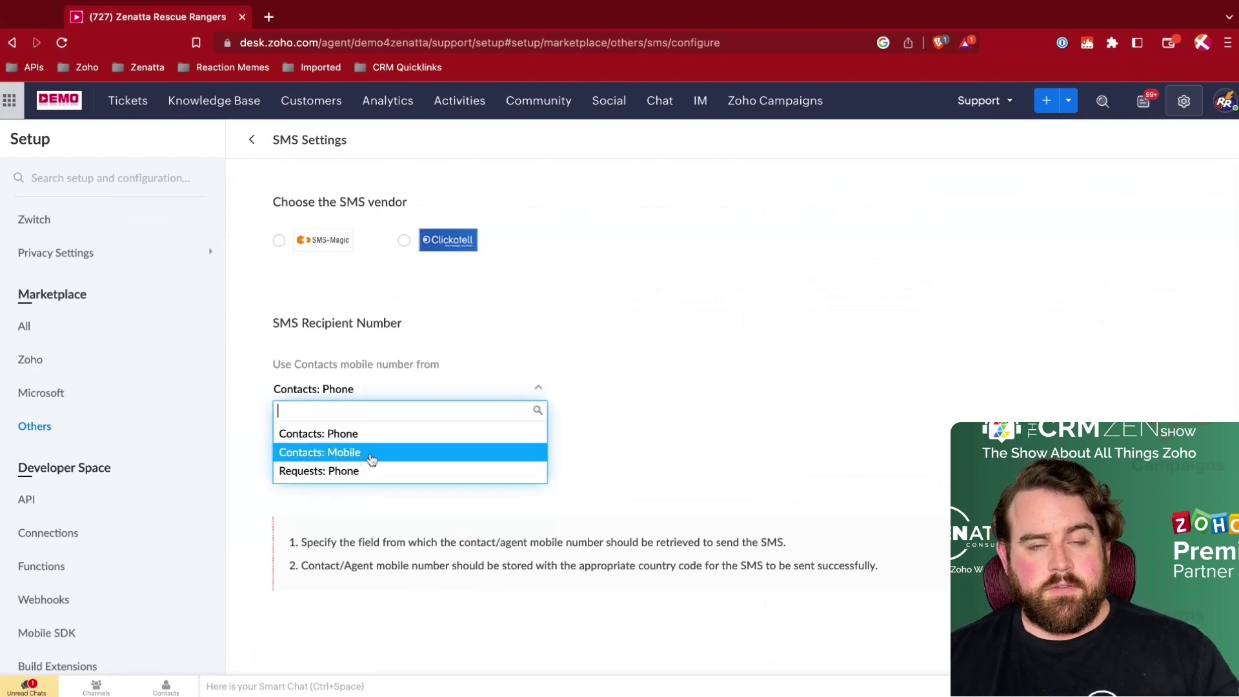
click(618, 400)
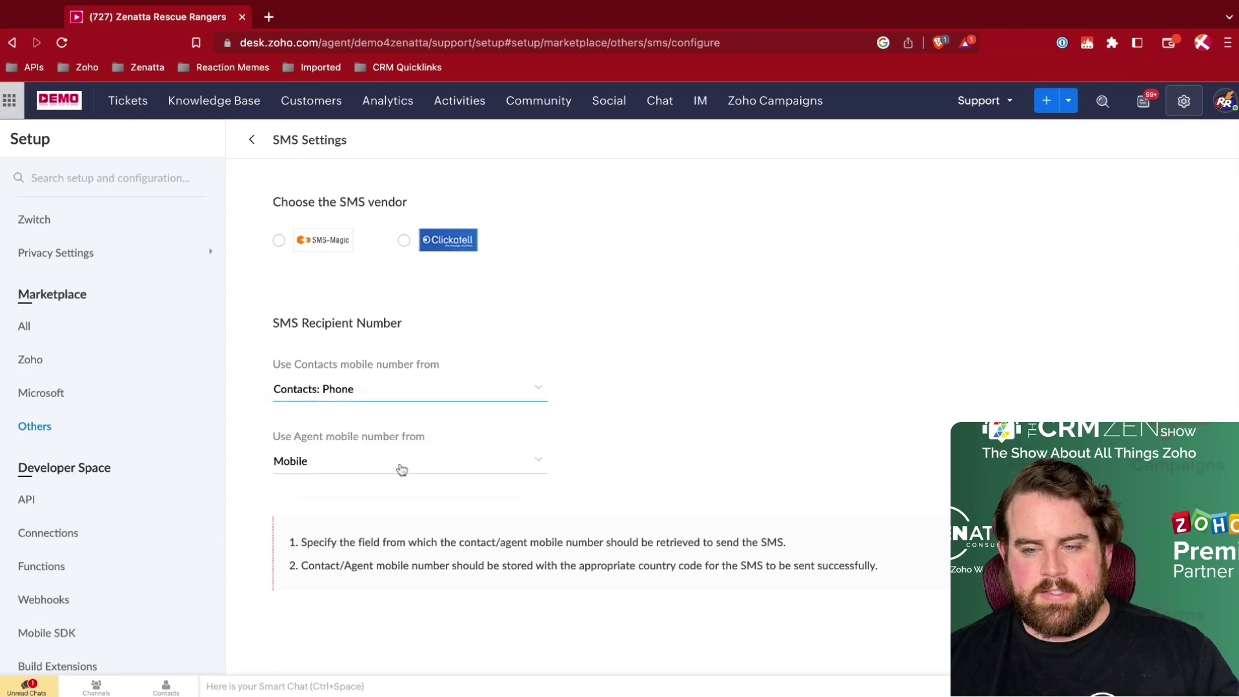
click(365, 470)
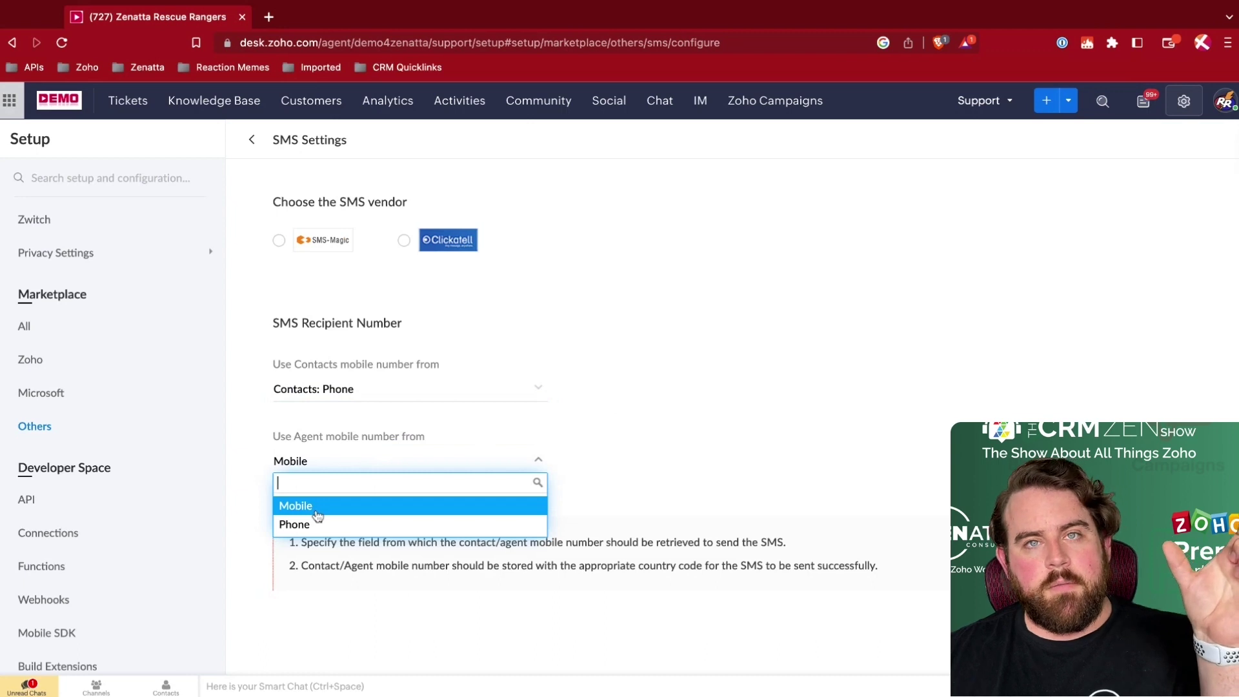
click(584, 445)
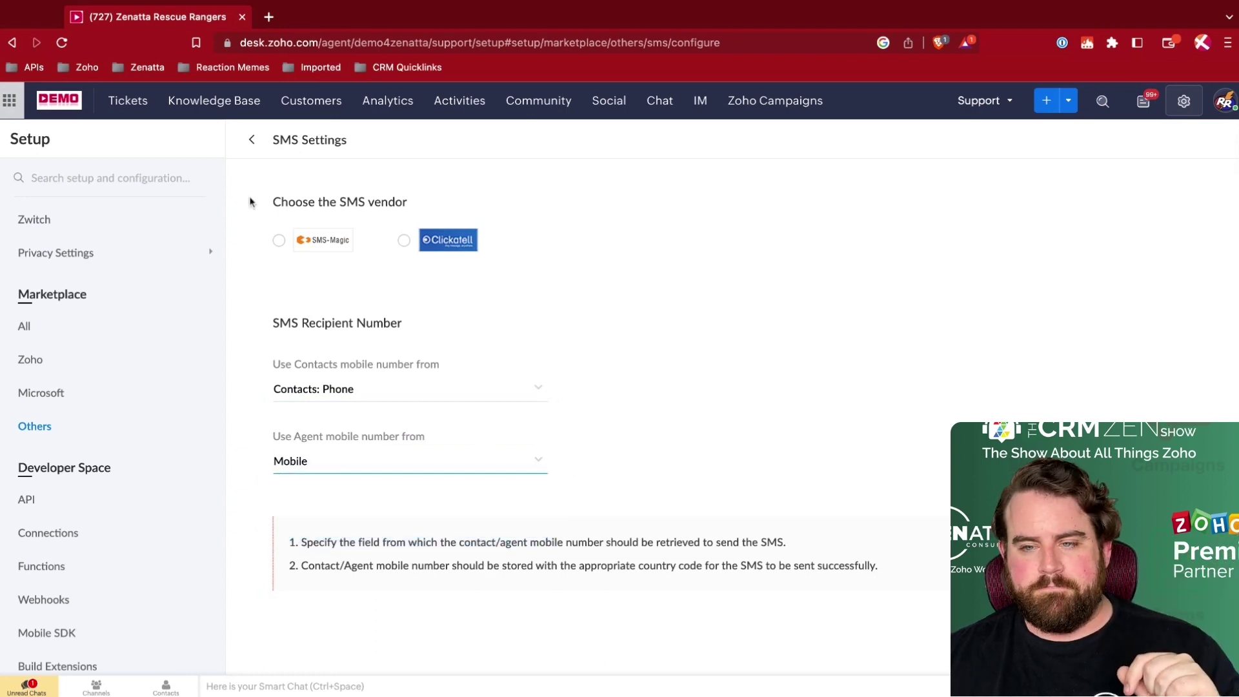
click(252, 140)
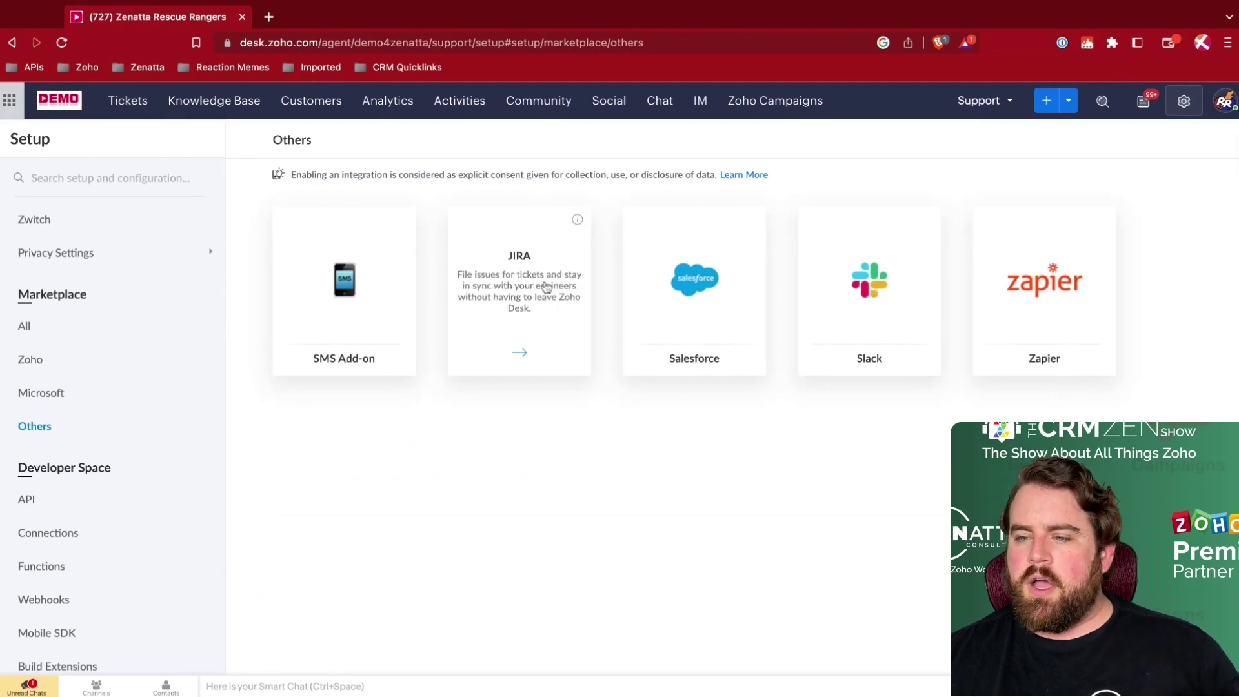
Step: Open the Zapier integration and browse its Zap templates for connecting Zoho Desk to other apps
mouse_move(695, 274)
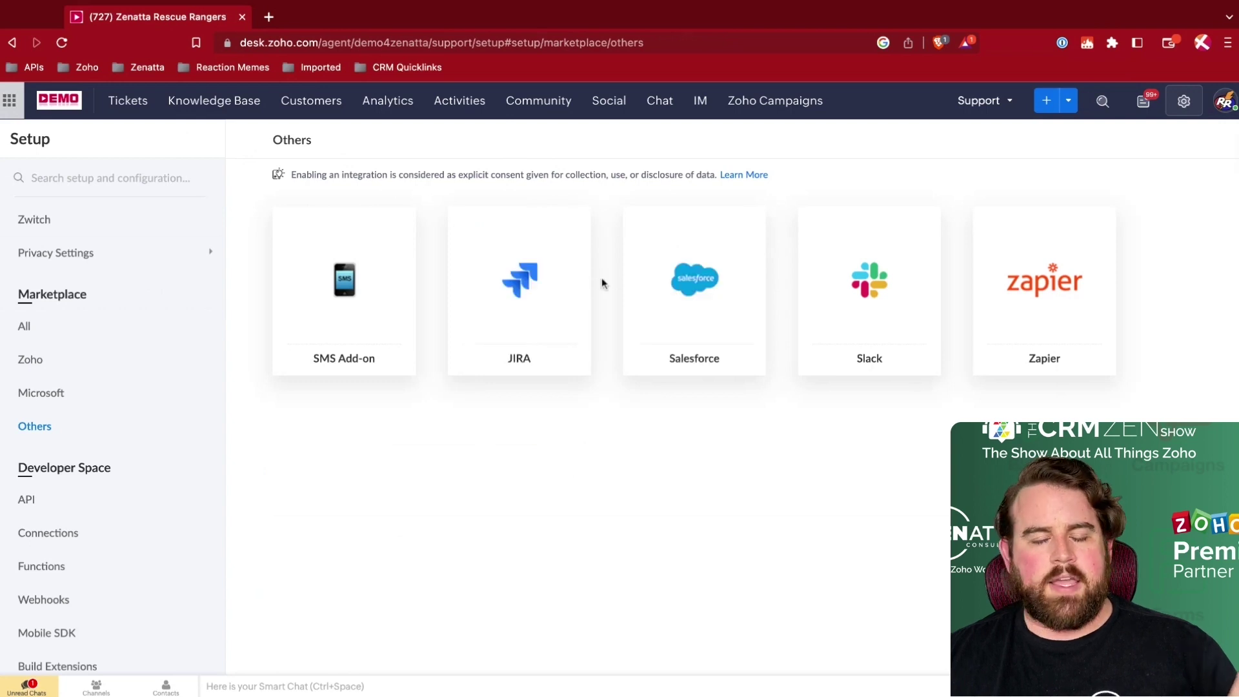
mouse_move(642, 285)
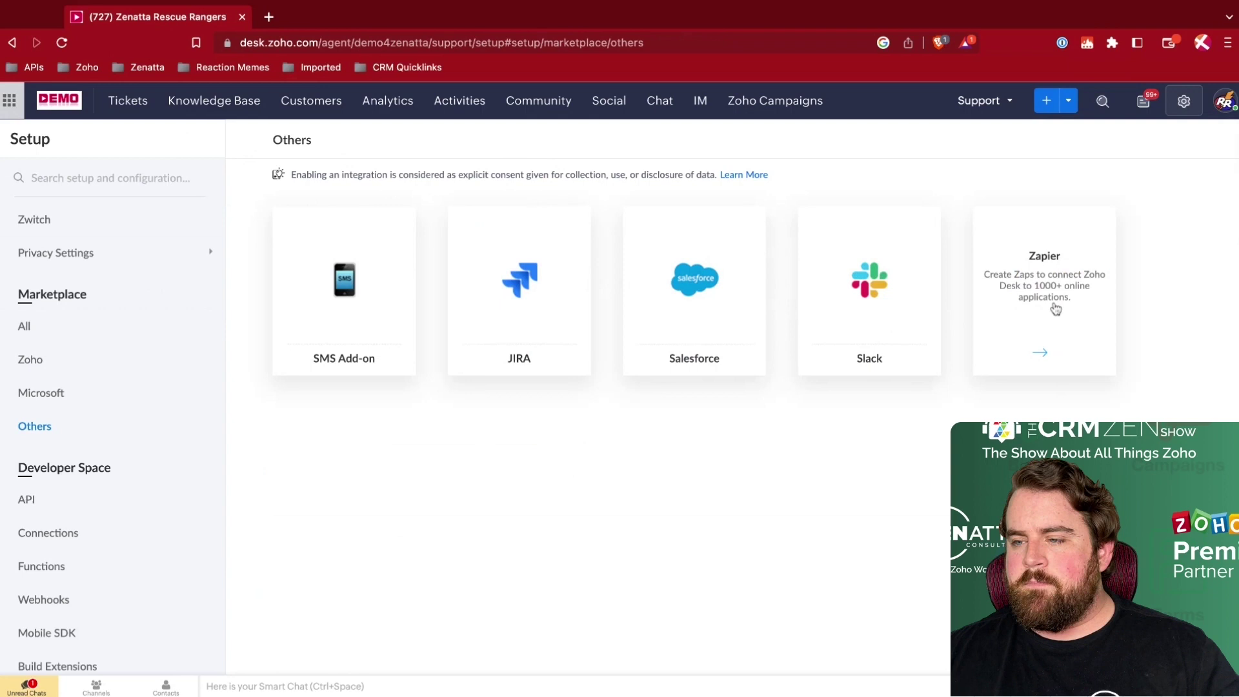
click(1051, 358)
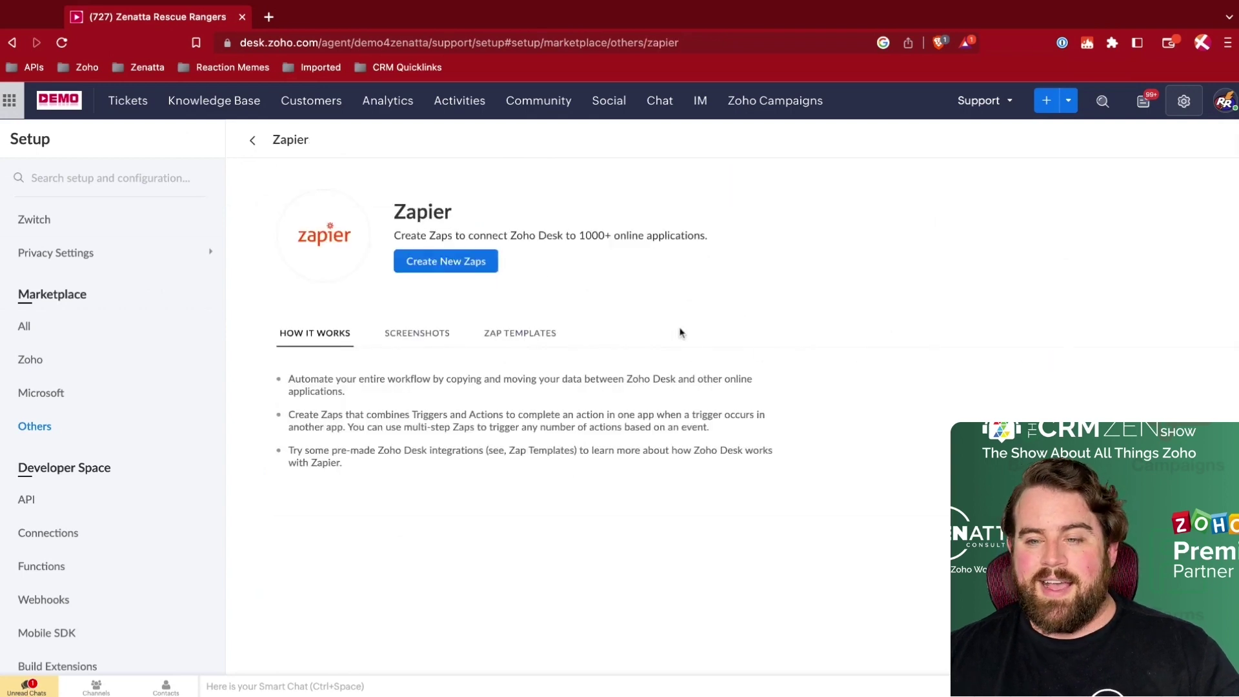
click(509, 334)
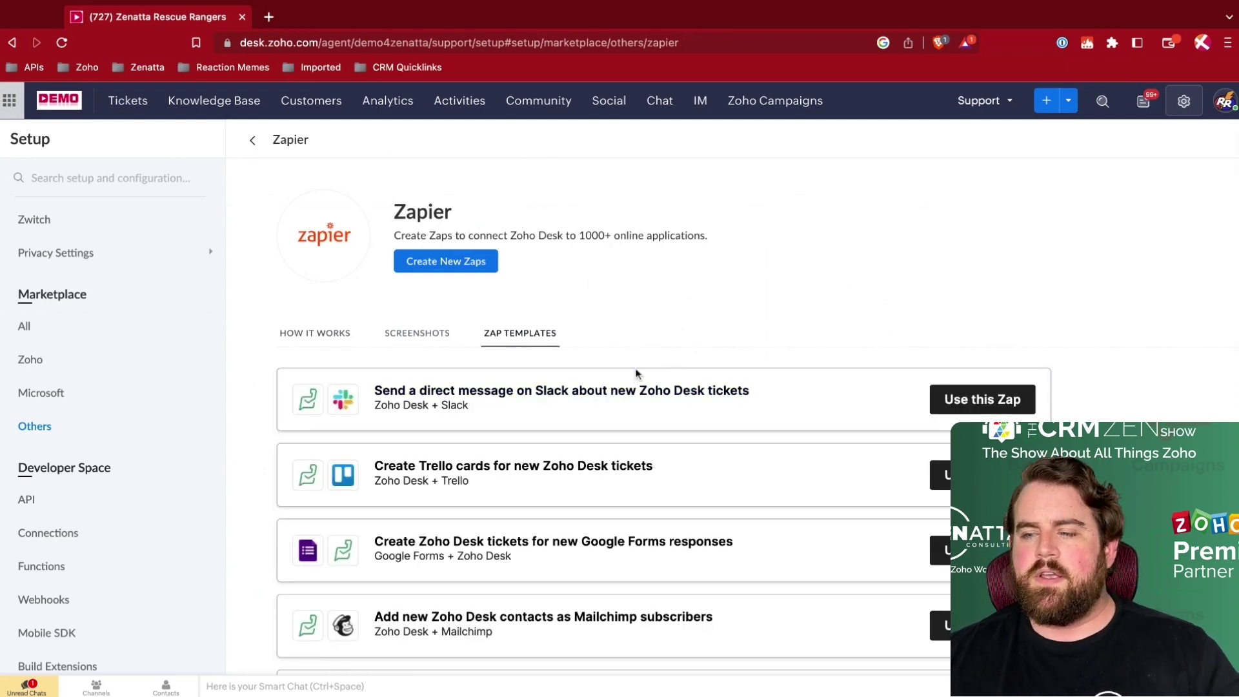
scroll(617, 443, down, 2)
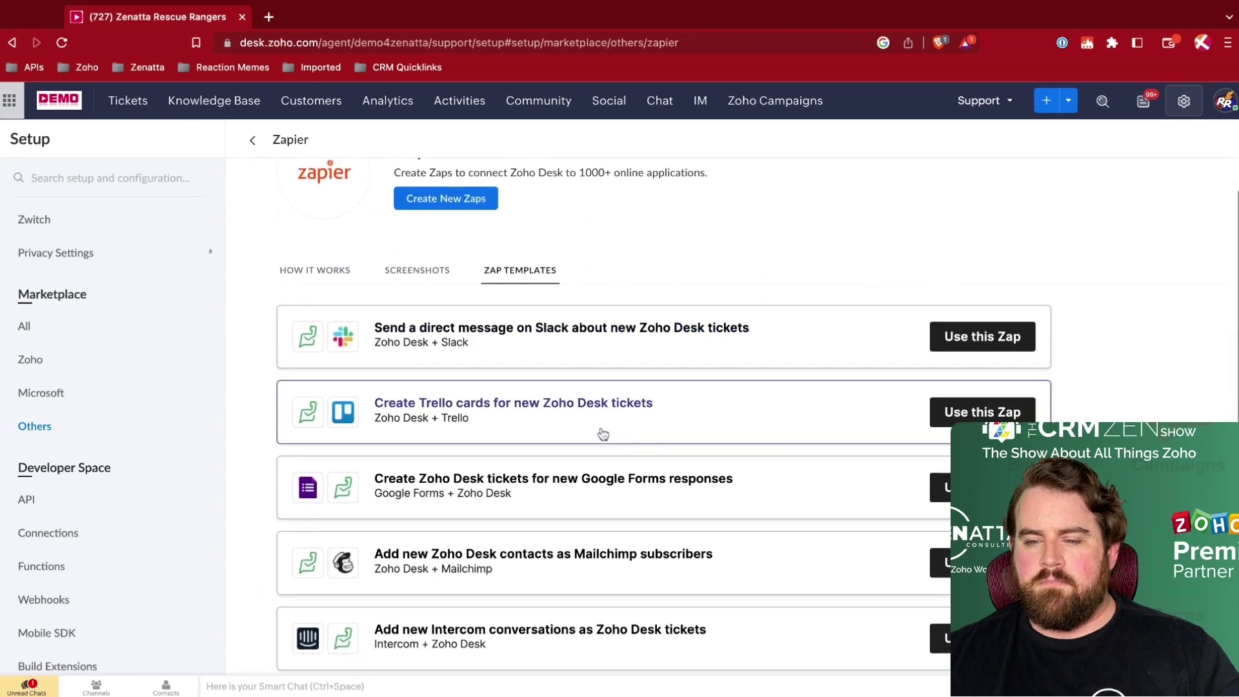
scroll(603, 433, down, 5)
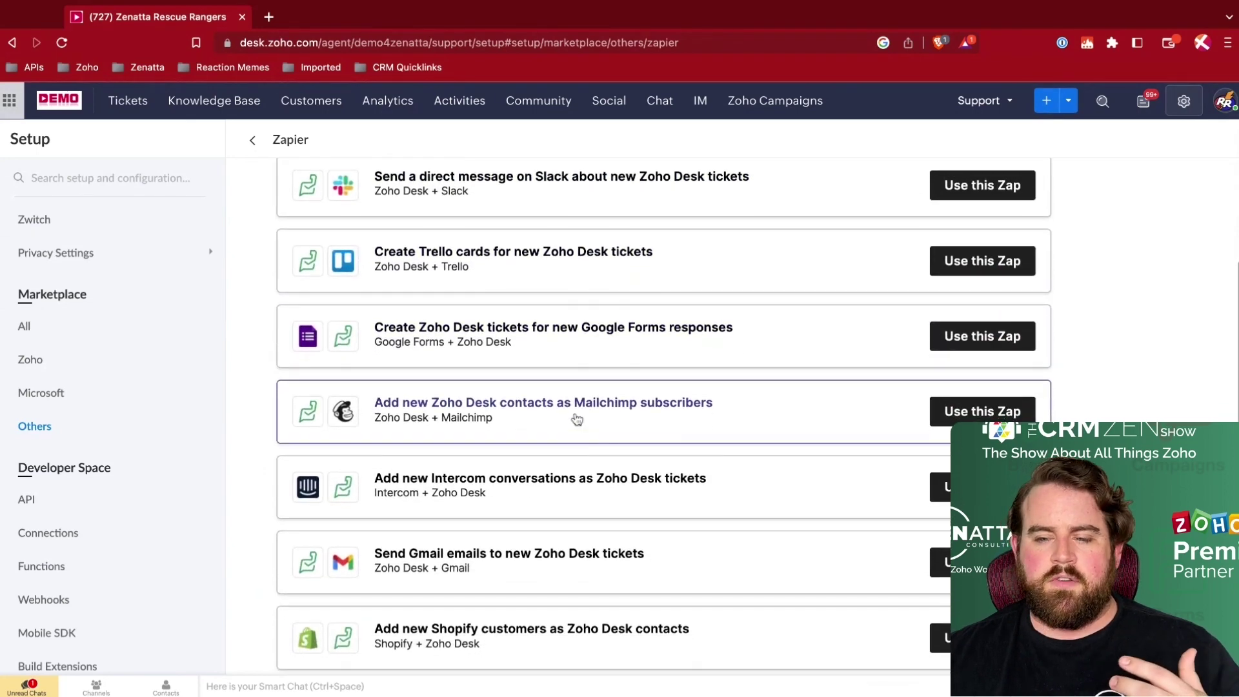
scroll(574, 419, down, 2)
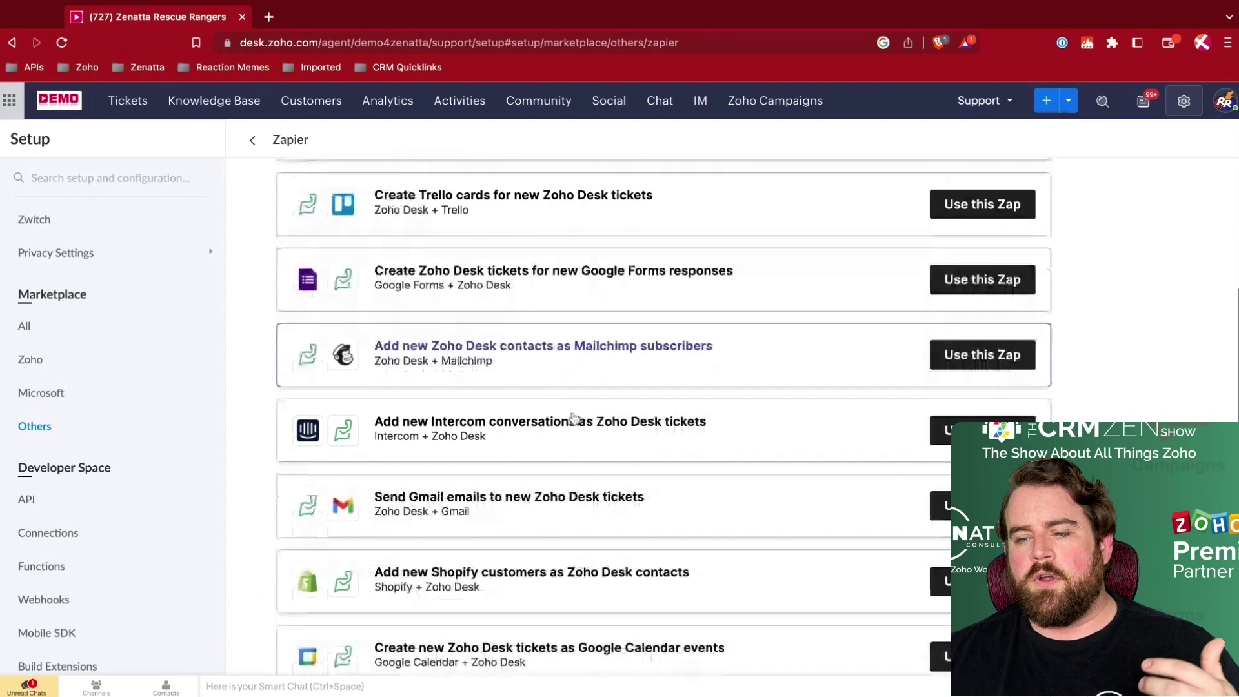
scroll(568, 423, down, 2)
scroll(564, 445, down, 4)
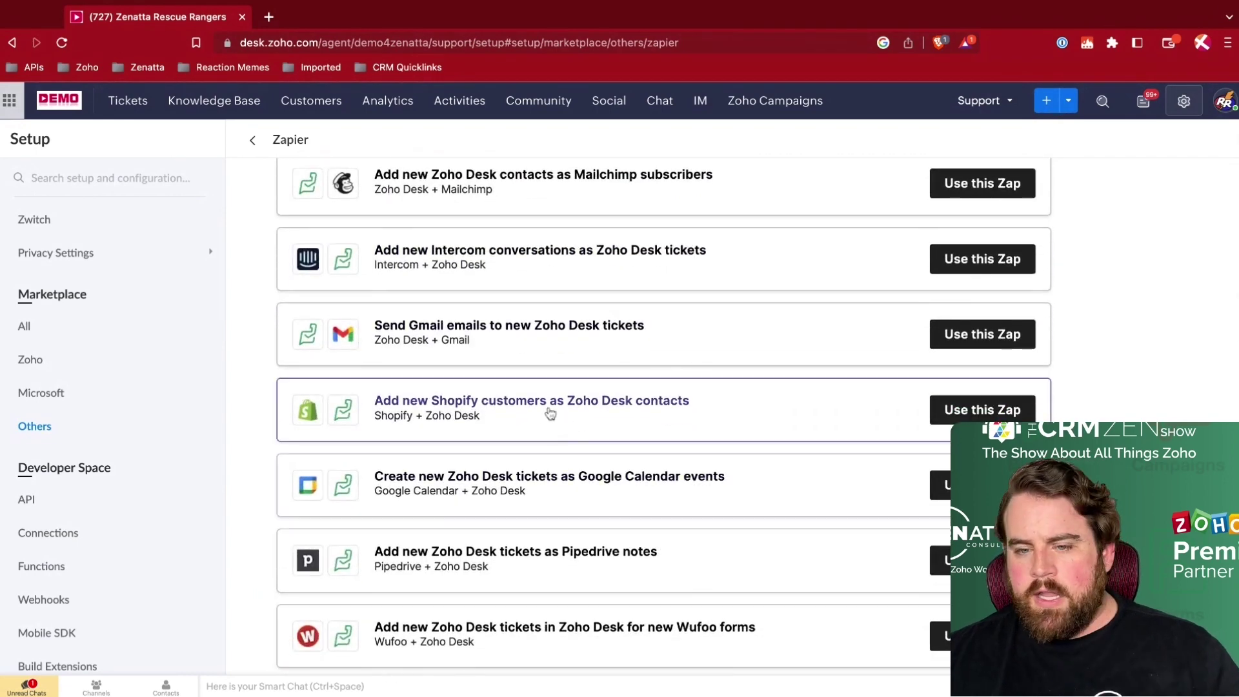
Step: Open Zoho Flow among the Zoho integrations and read through its prebuilt flows
click(50, 362)
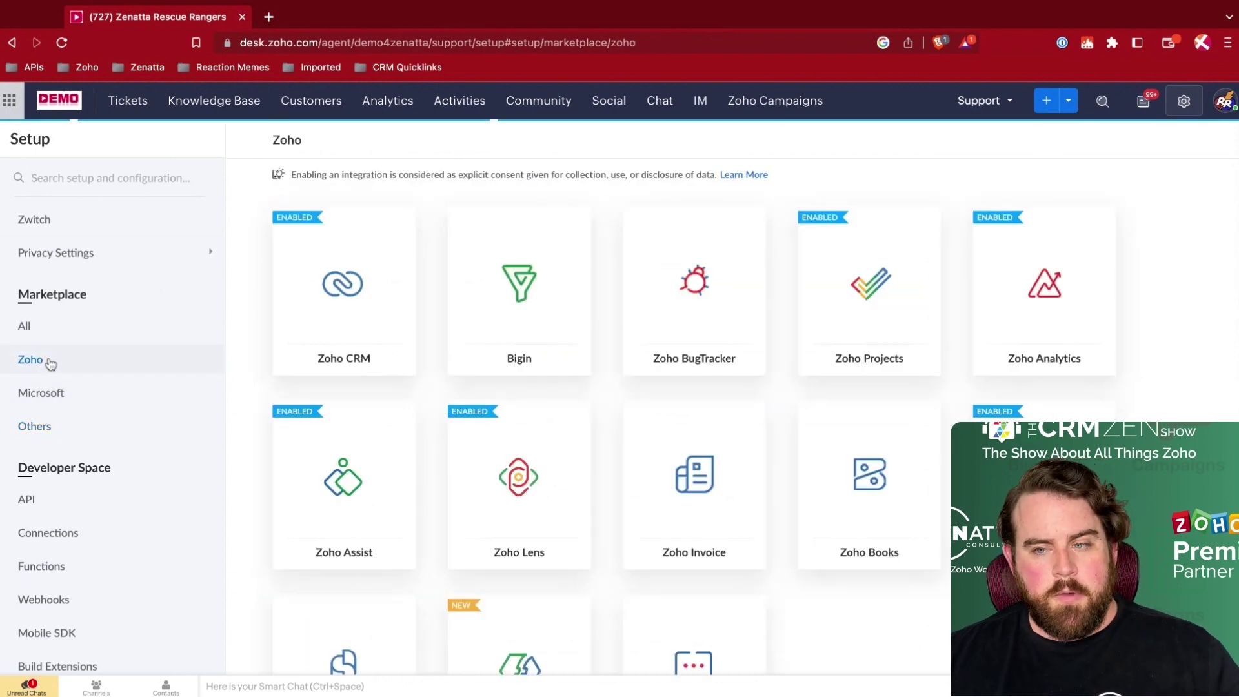
scroll(758, 413, down, 3)
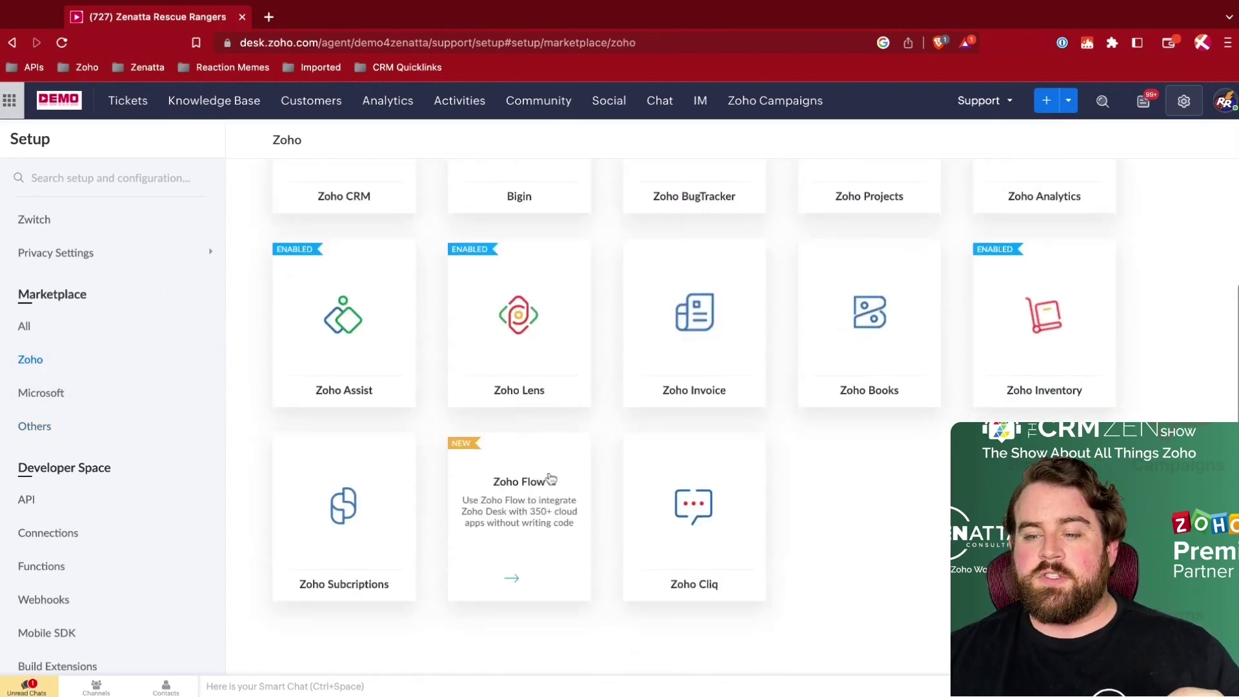
click(528, 520)
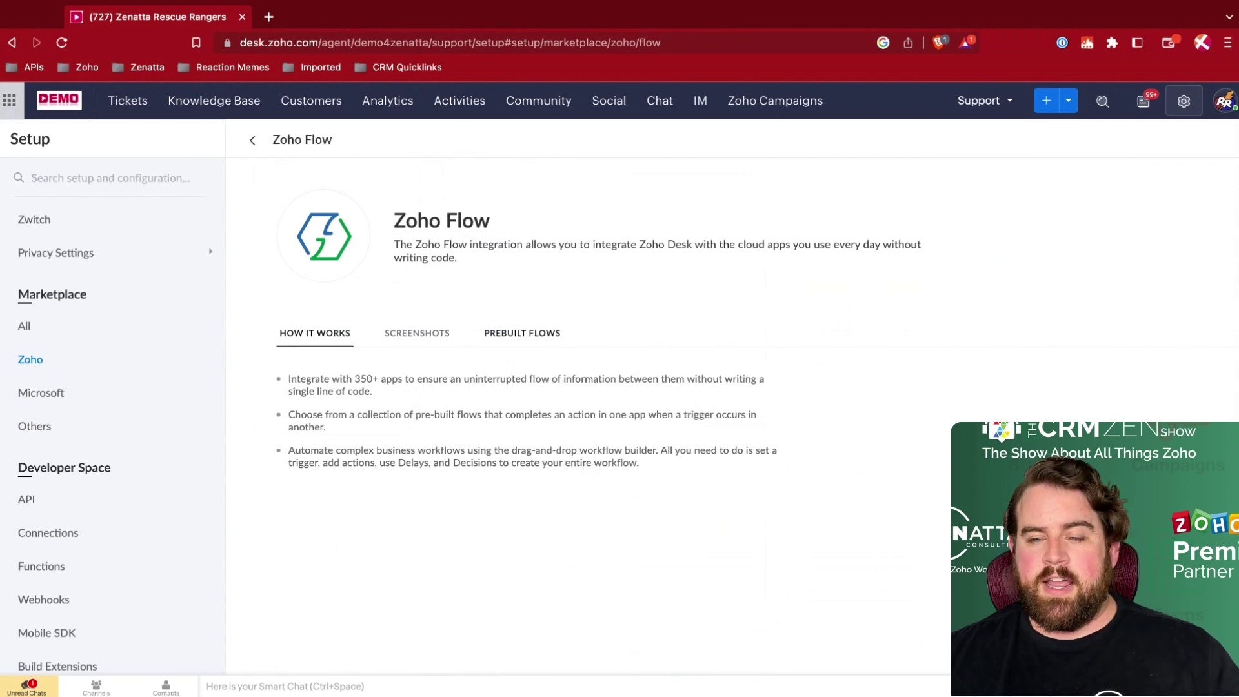
click(522, 333)
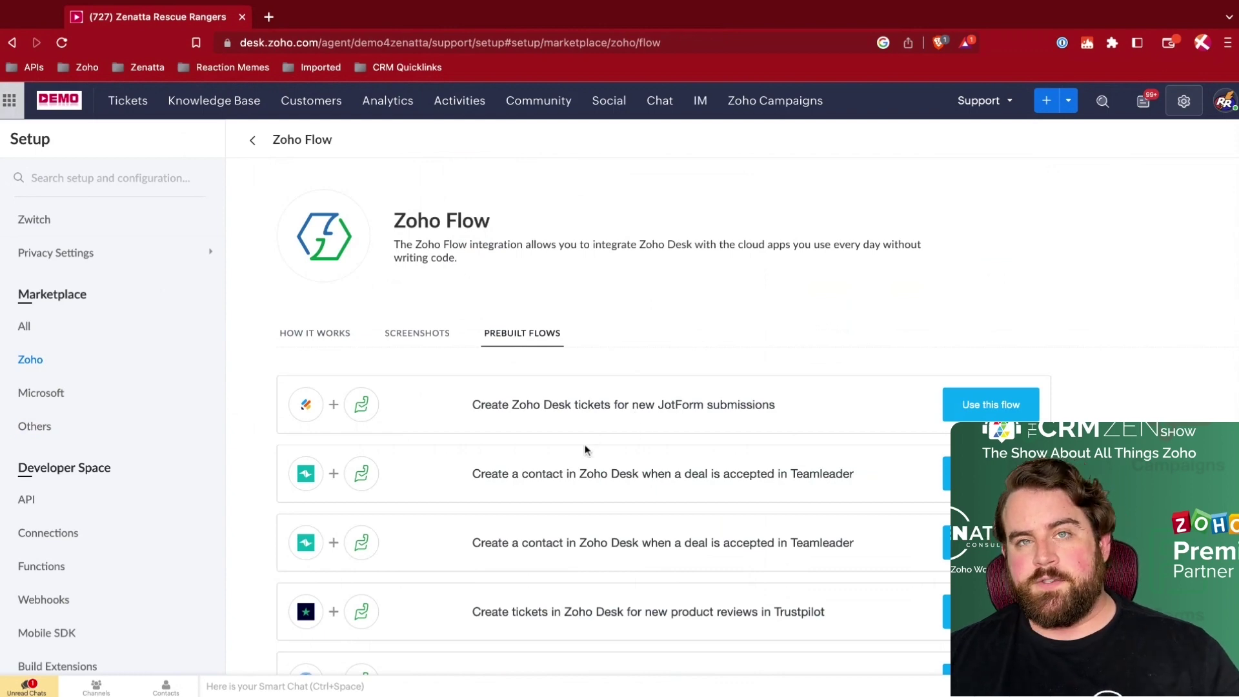
scroll(585, 450, down, 2)
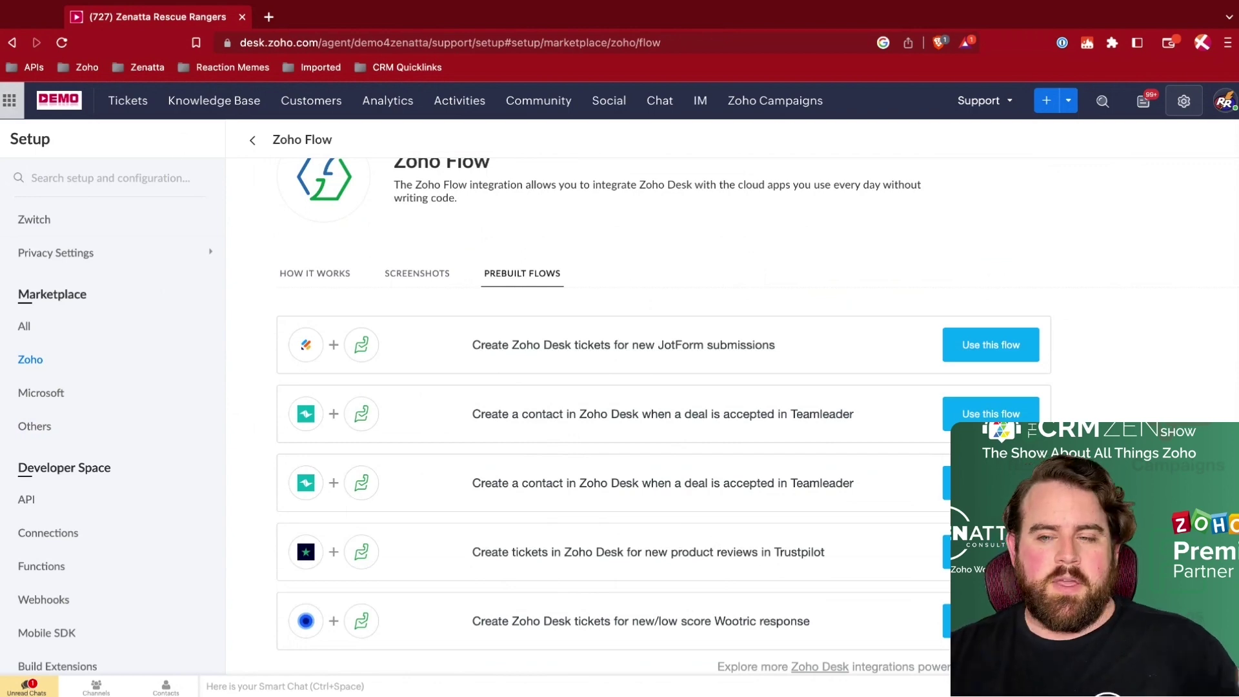
scroll(577, 228, up, 1)
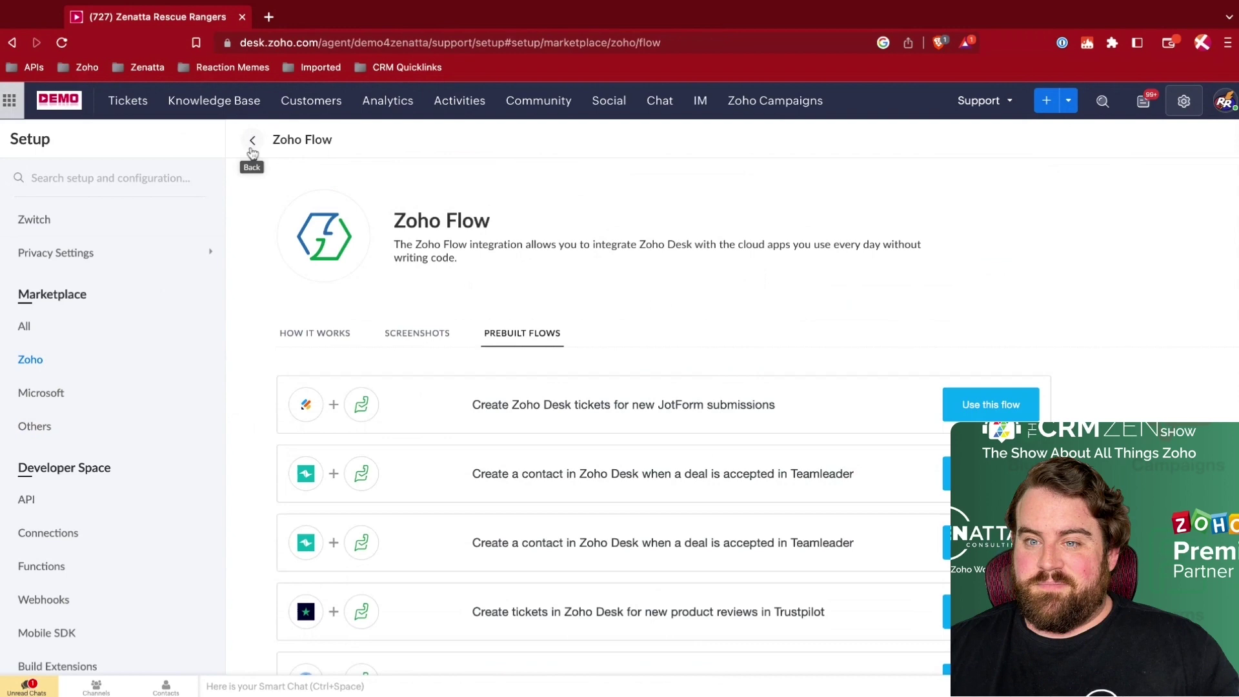
Step: Show all Marketplace extensions and open the featured Zoho Campaigns for Zoho Desk listing
click(28, 334)
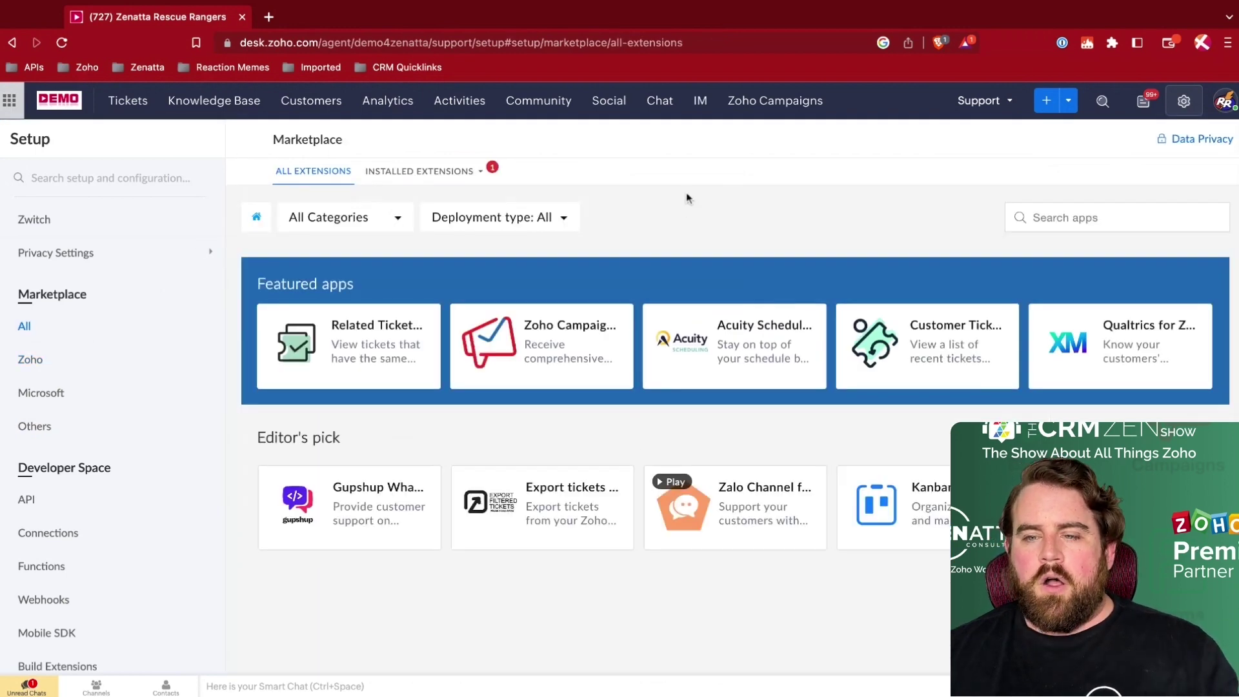
click(23, 326)
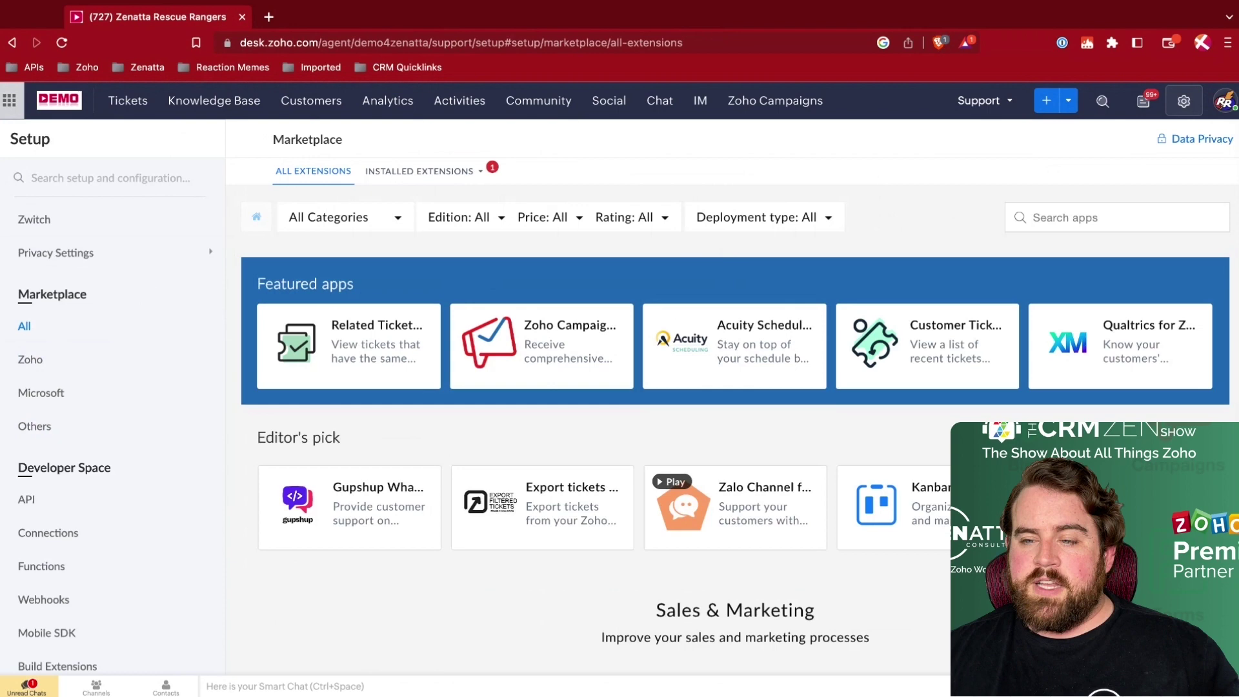
mouse_move(510, 312)
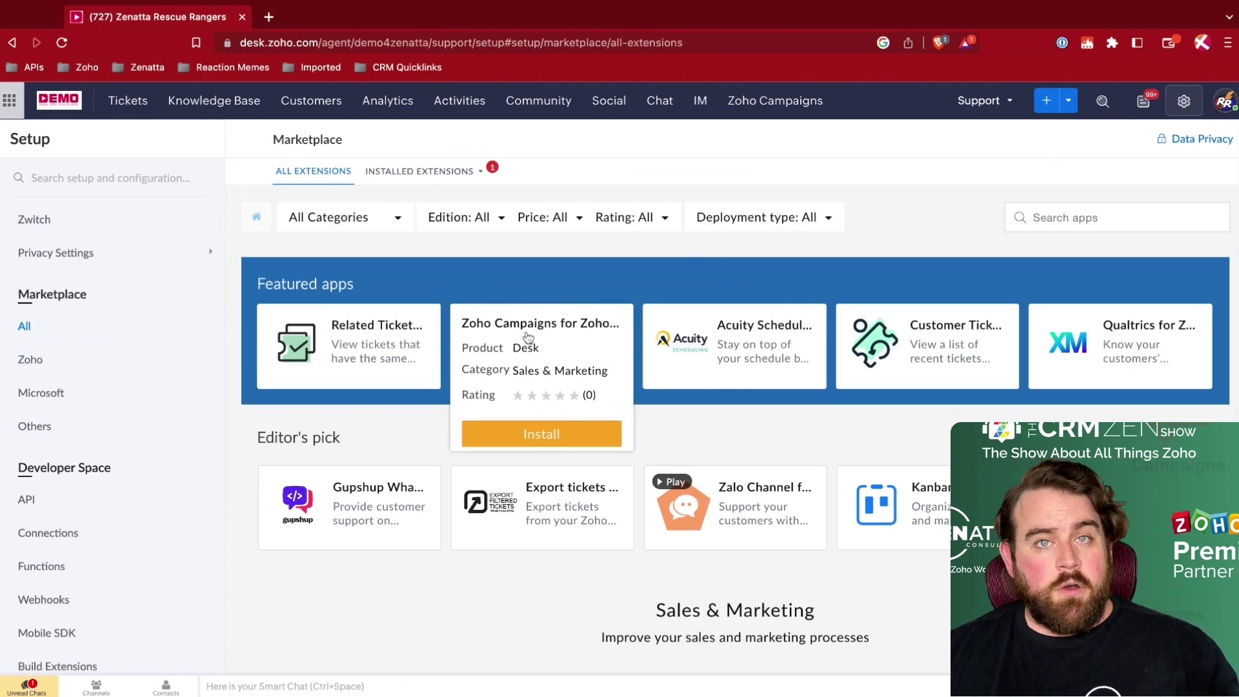
click(526, 324)
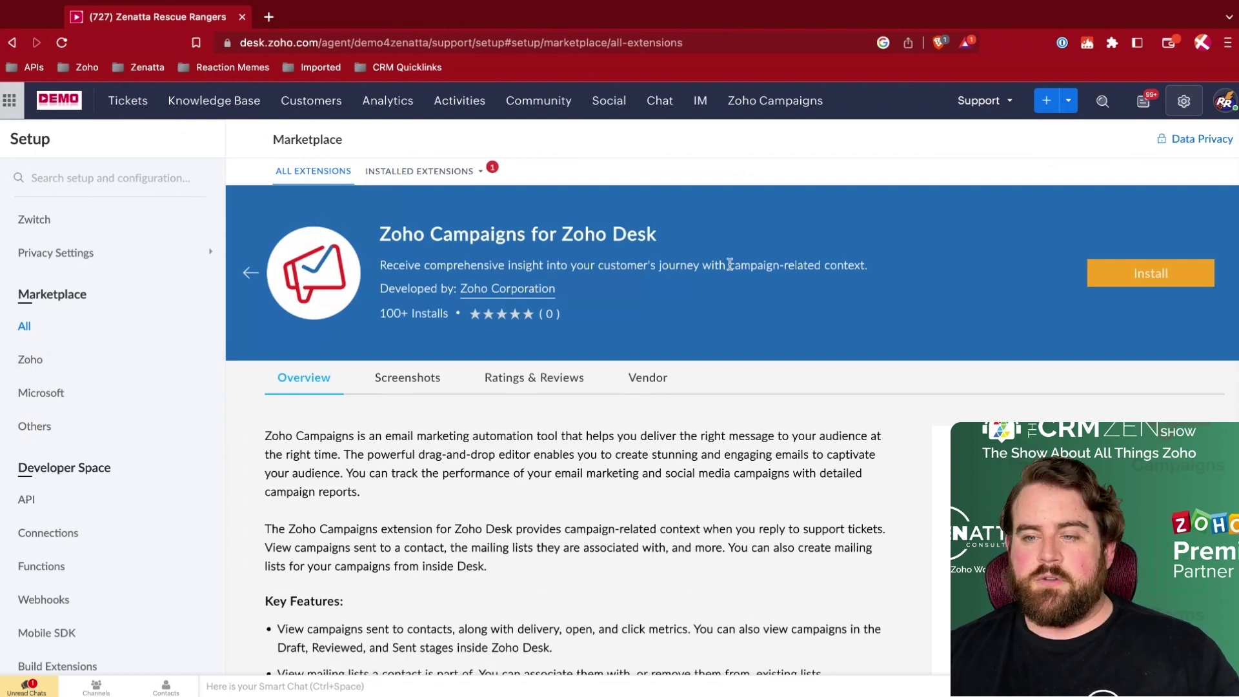
Step: Look through the Zoho Campaigns extension's screenshots, including the contact overview and the Create Mailing List form
click(407, 380)
scroll(533, 394, down, 5)
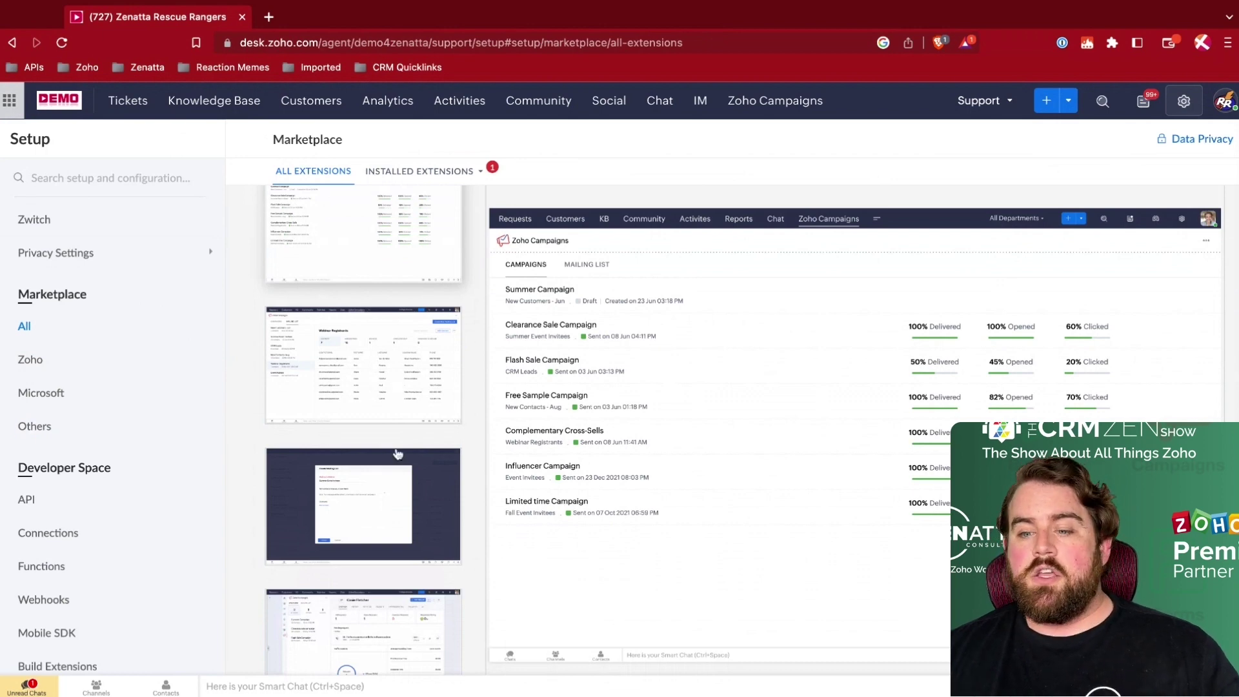
scroll(524, 467, down, 3)
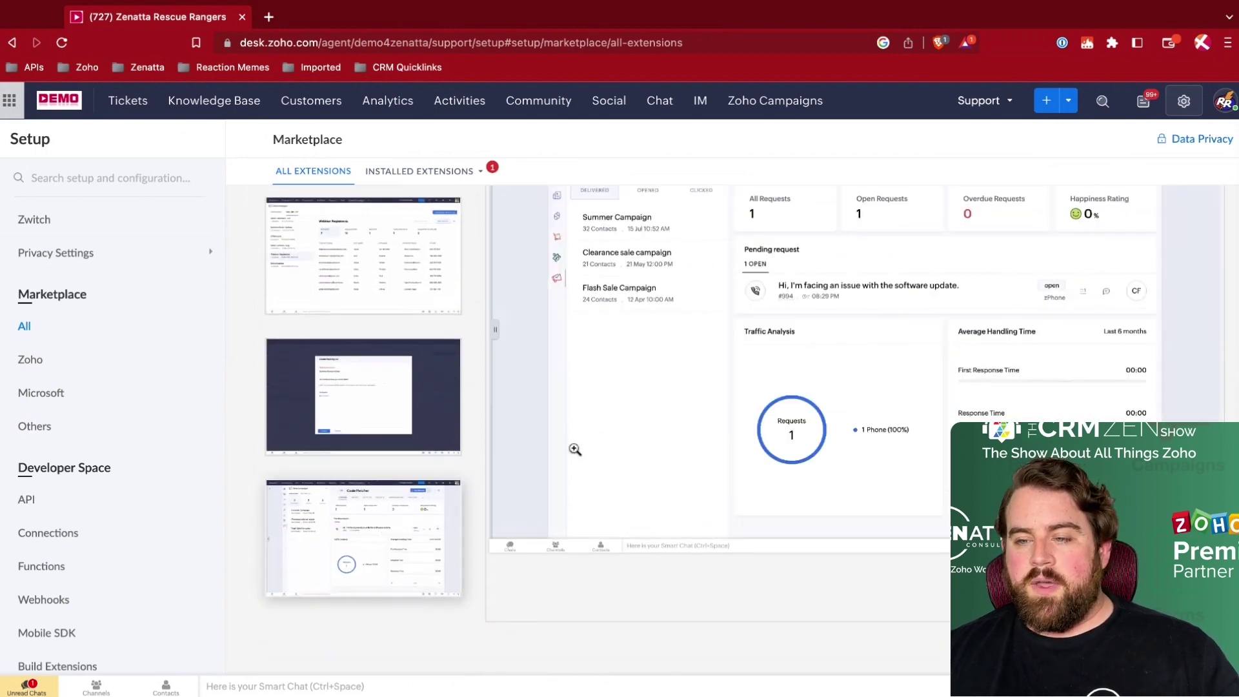
scroll(644, 420, up, 3)
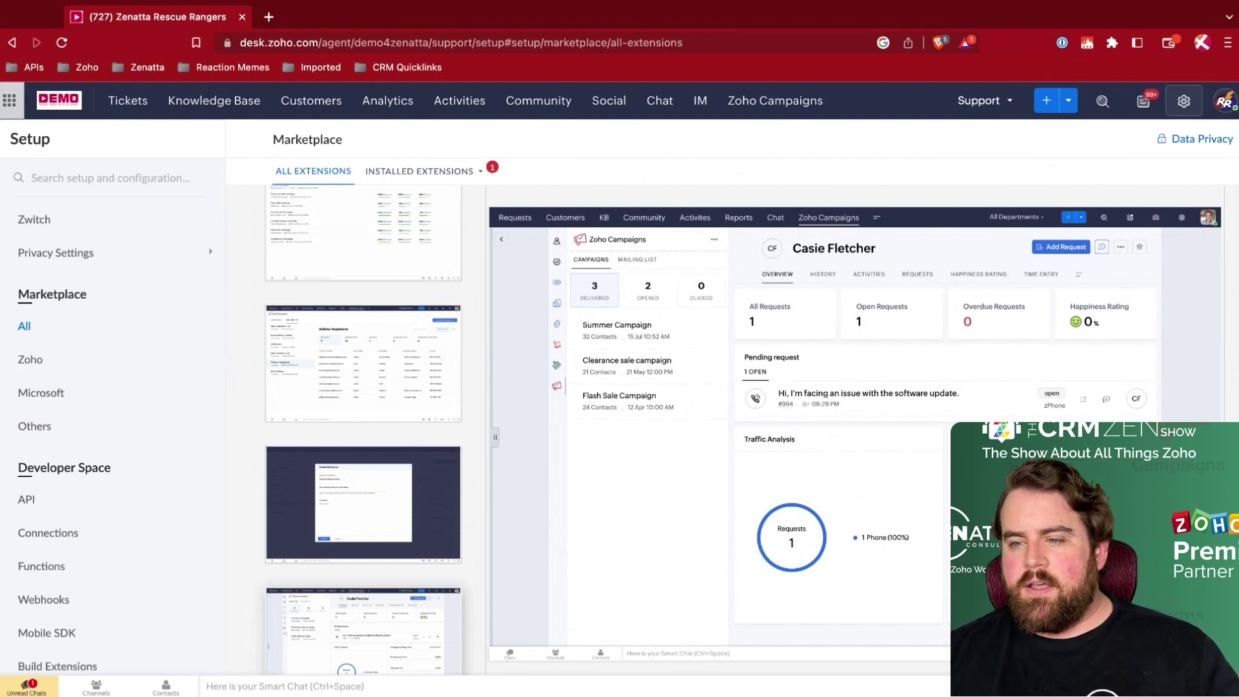
click(349, 512)
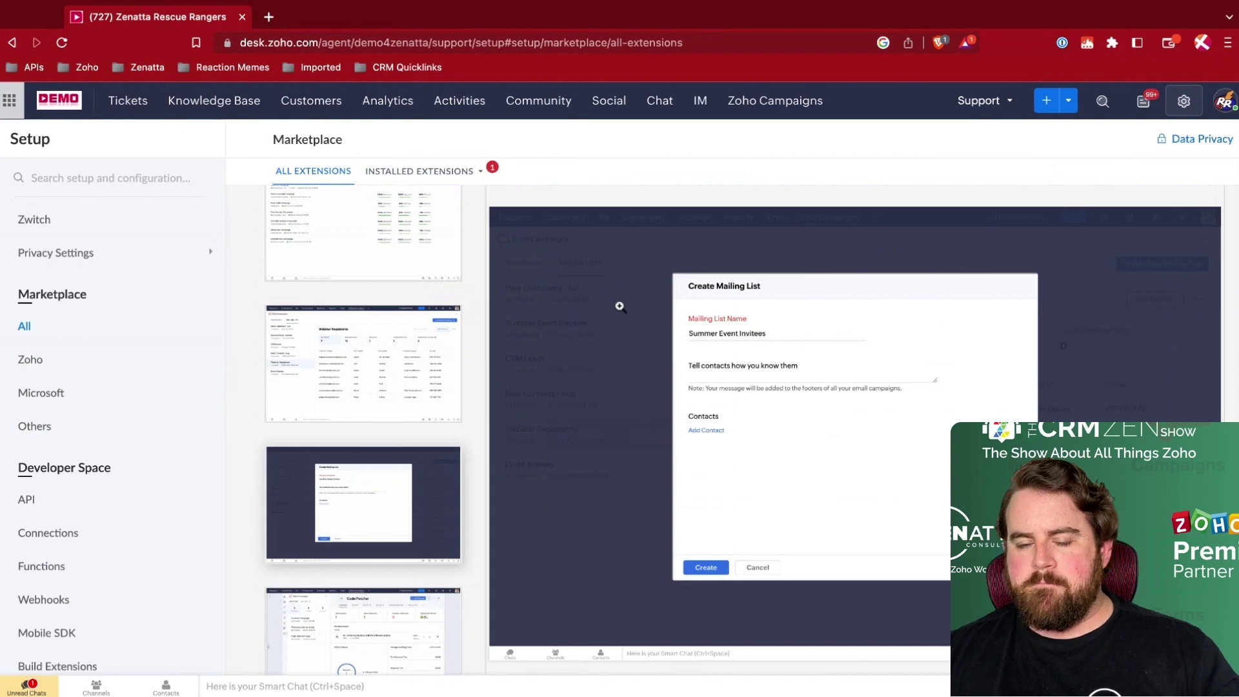
Step: Go back to the Marketplace extensions, list the installed ones and open Zoho Campaigns for Zoho Desk
click(24, 326)
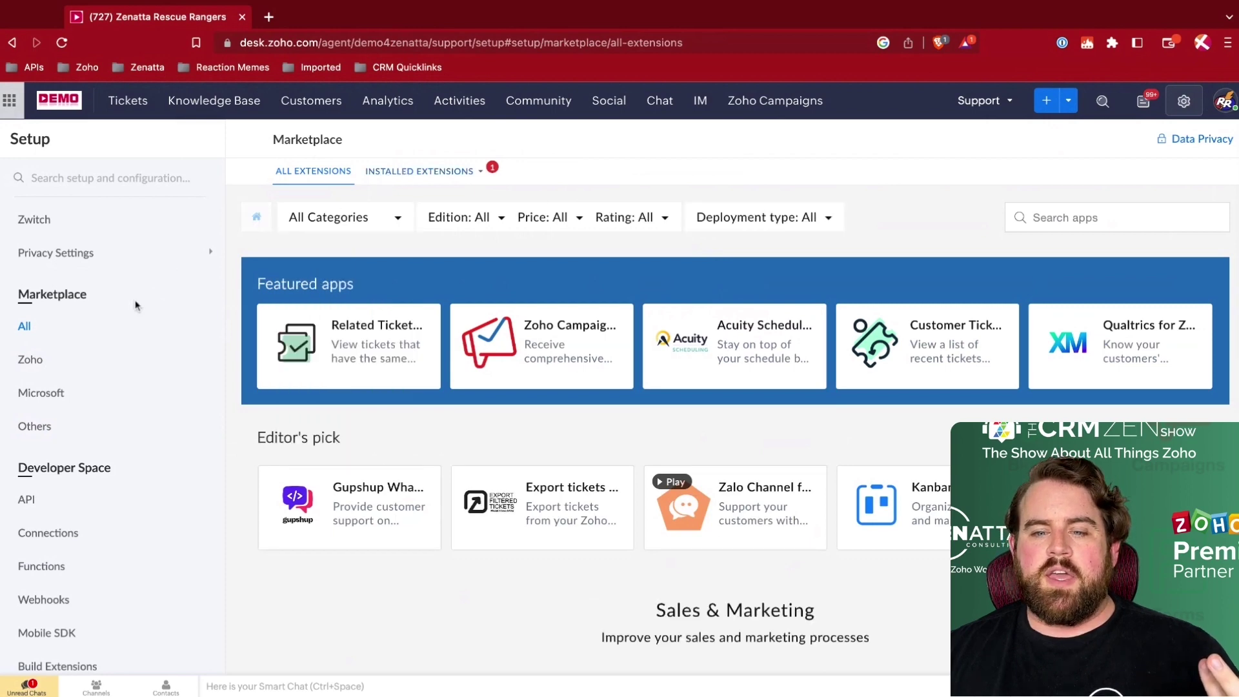
click(430, 172)
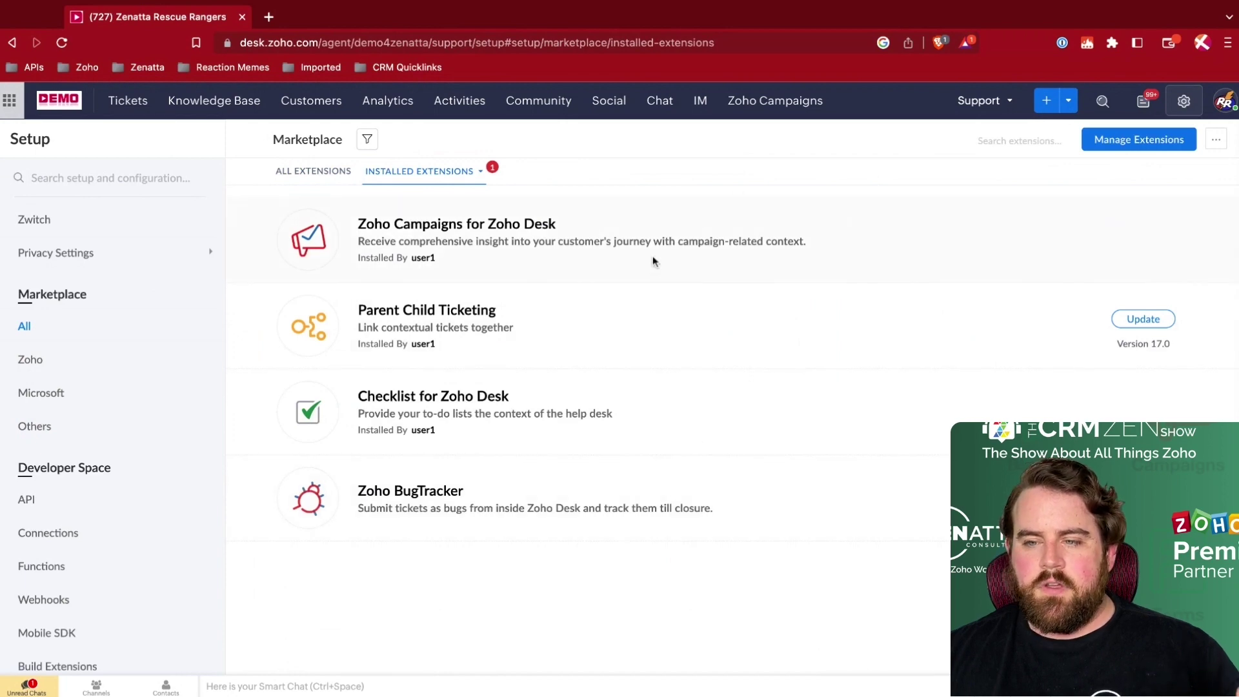
click(468, 239)
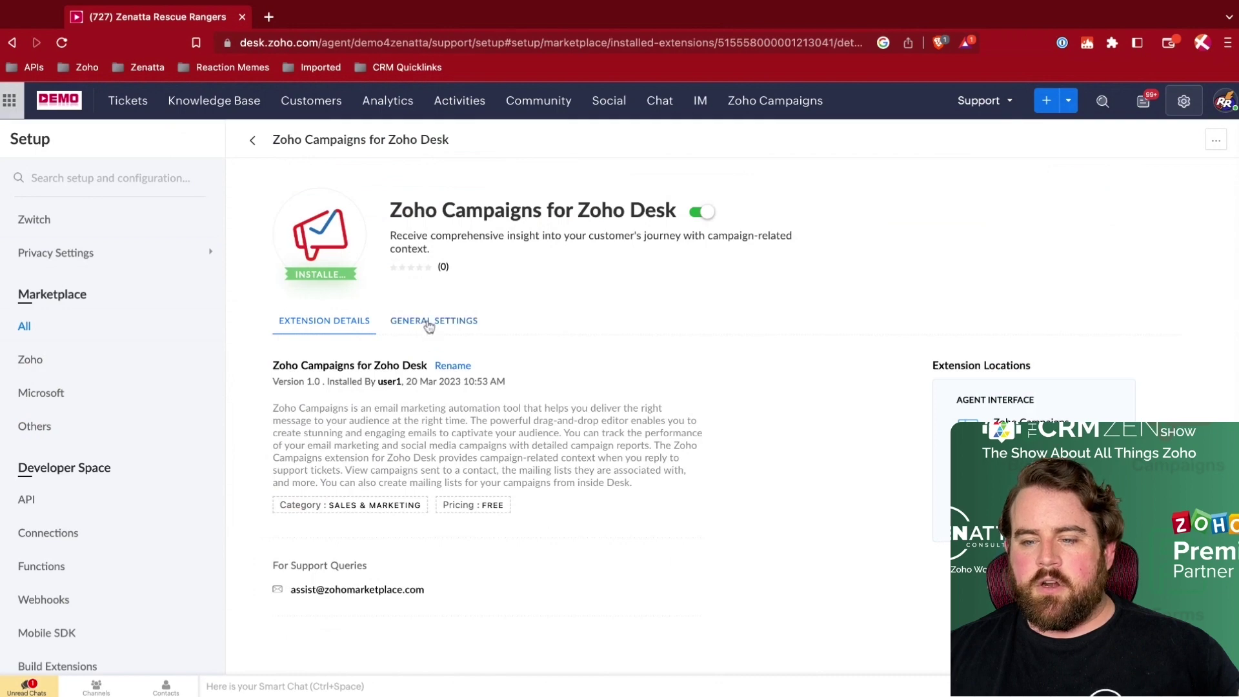
Step: Review the Zoho Campaigns extension's general settings, covering agent permissions by department and the choice between profiles and agents
click(429, 323)
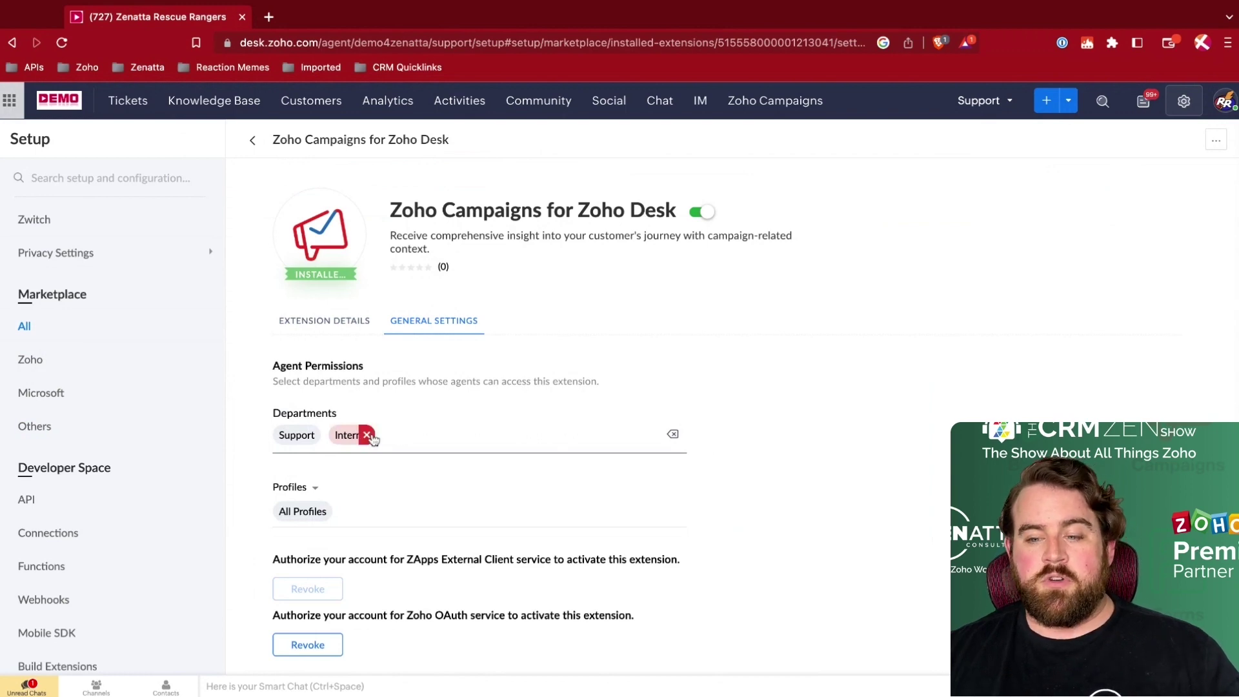
click(301, 488)
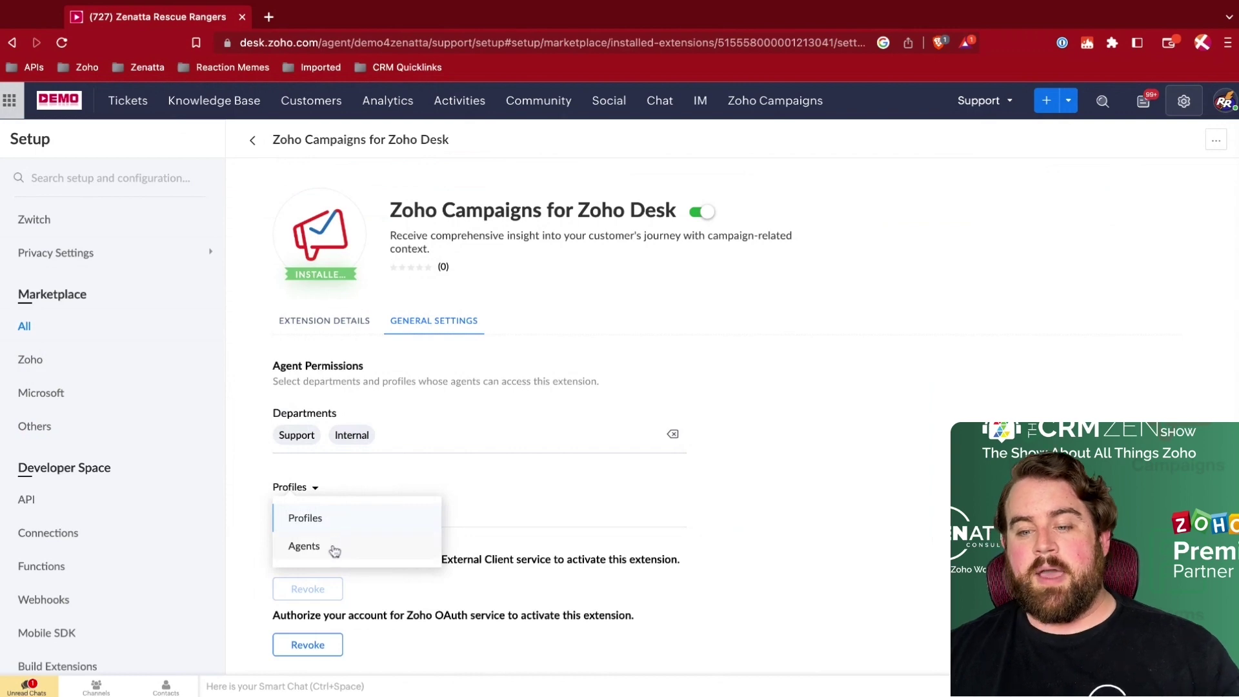
click(277, 474)
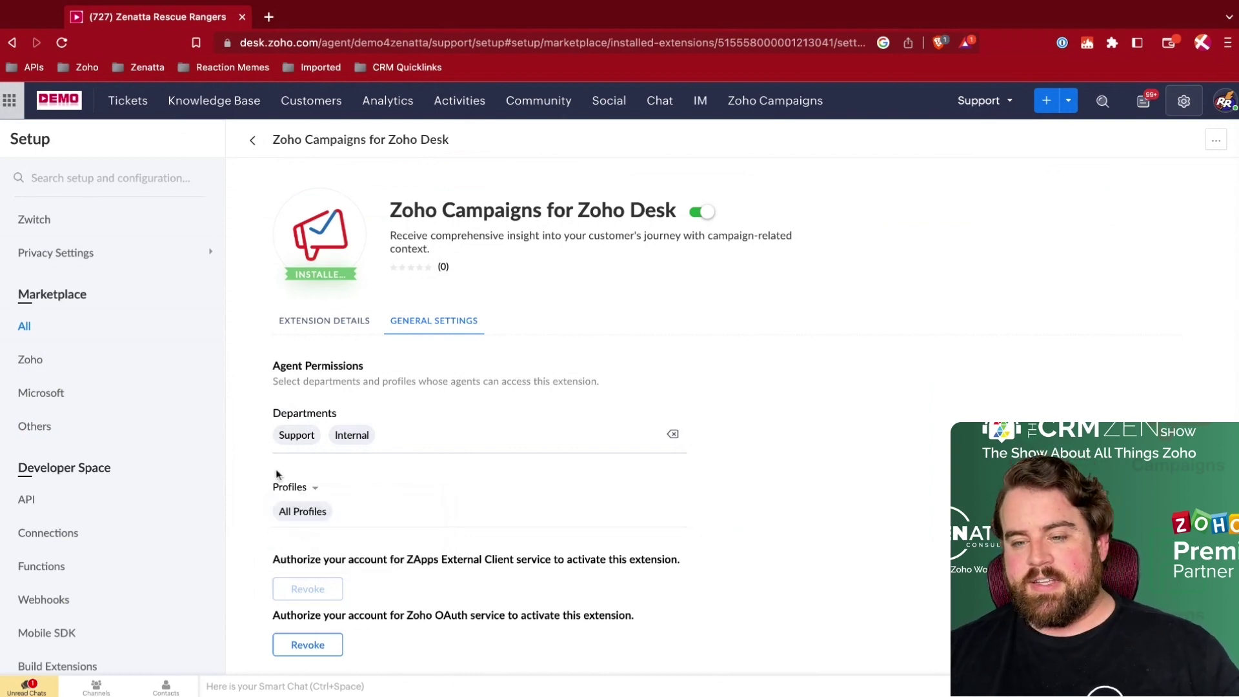
Step: Return to the installed extensions and open the details of Parent Child Ticketing
click(253, 142)
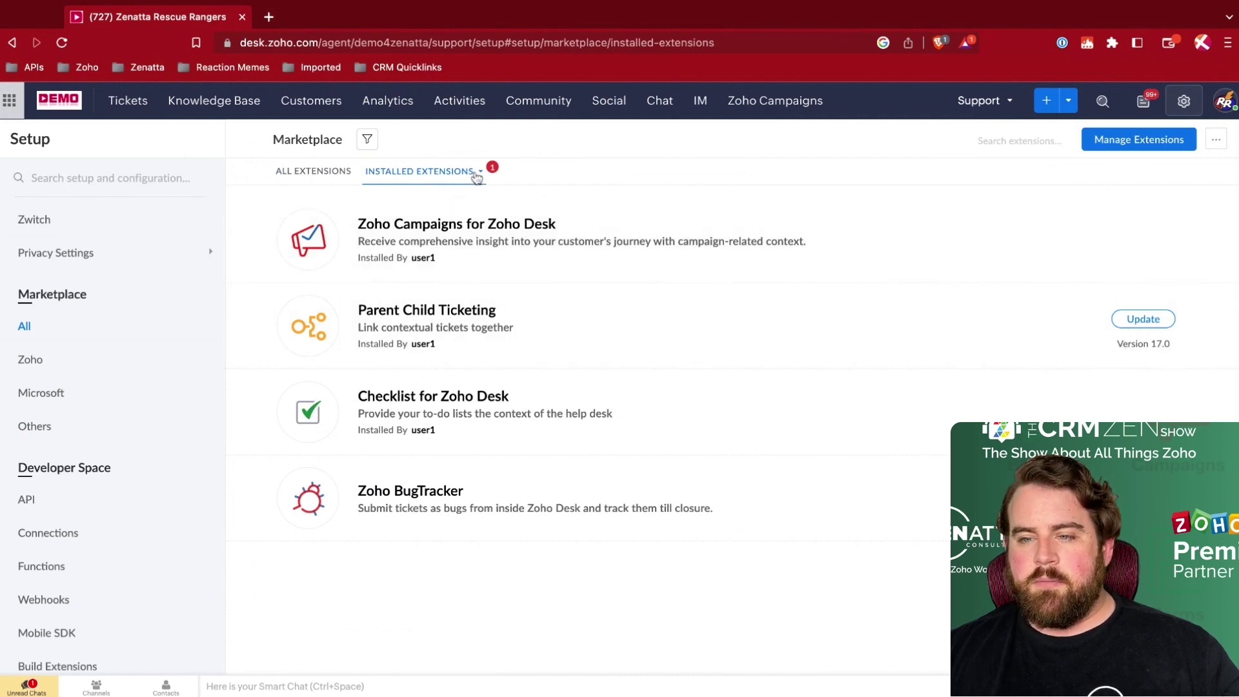
mouse_move(495, 174)
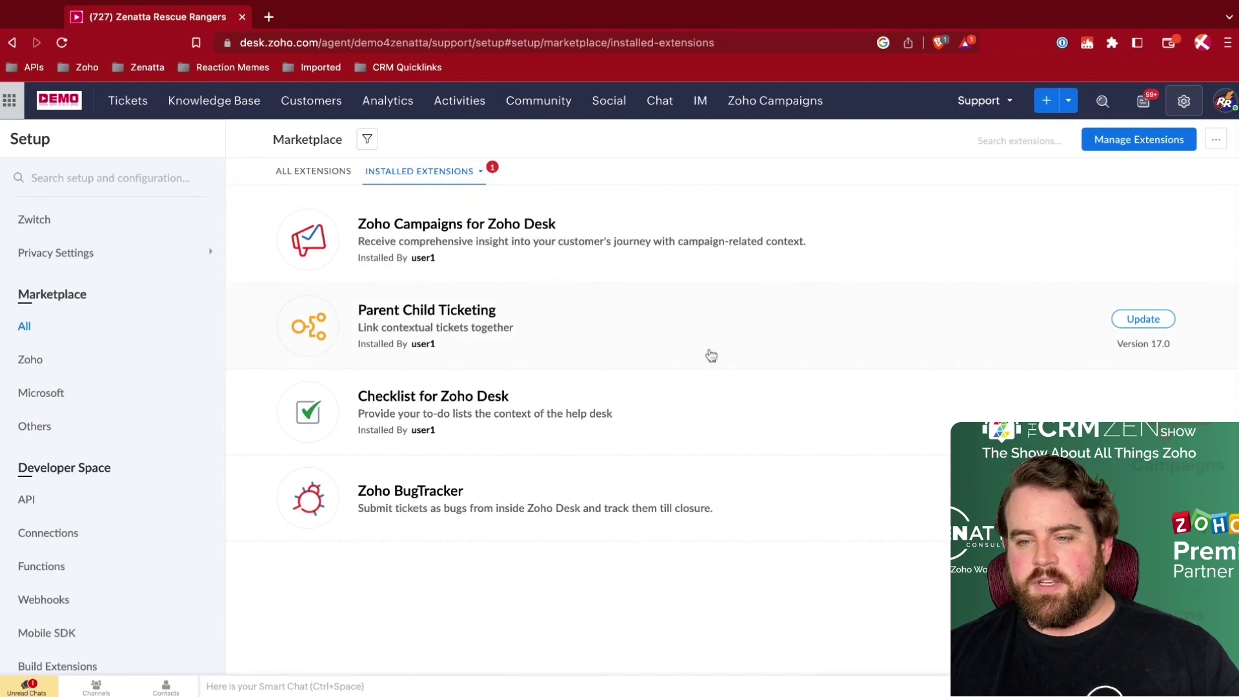
click(382, 315)
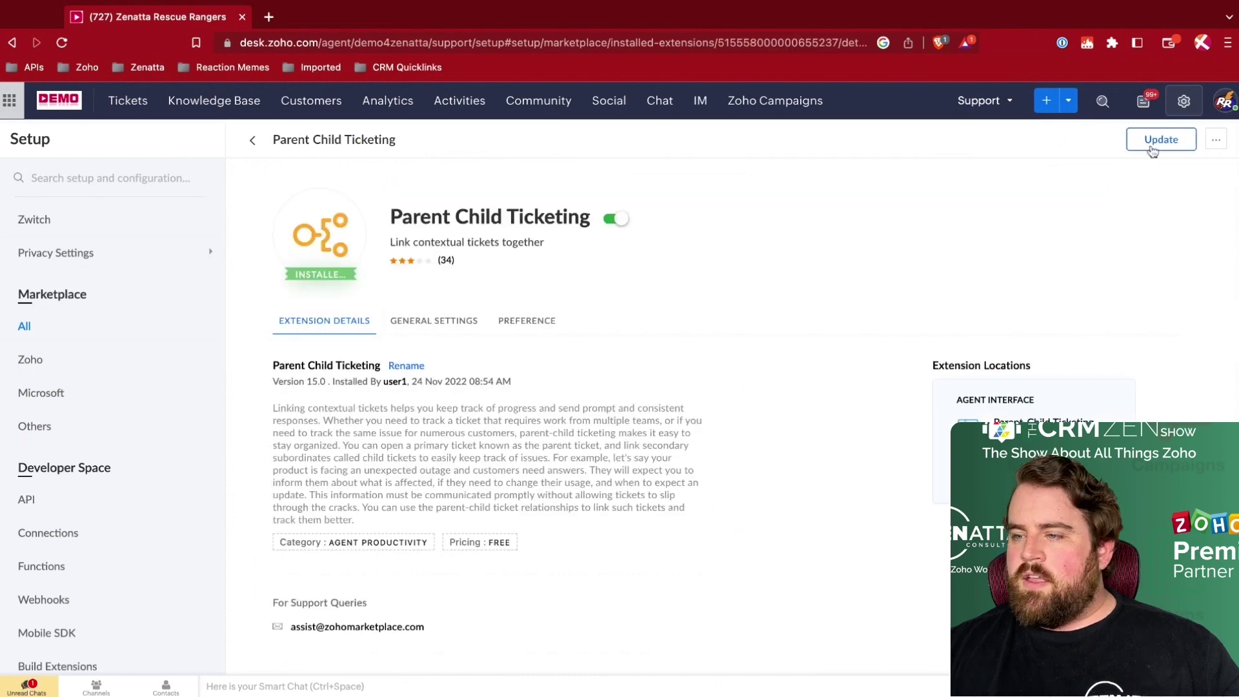